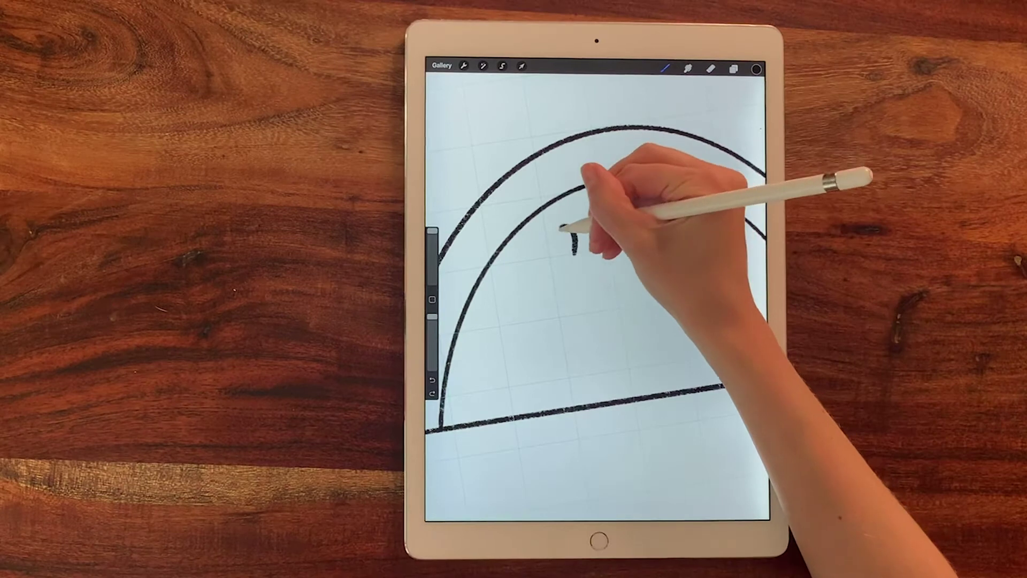
Draw small teardrop-shaped seeds spread across the inside of the watermelon slice's inner arc
mouse_move(507, 298)
mouse_down()
mouse_move(503, 309)
mouse_move(514, 315)
mouse_up()
drag(488, 377, 497, 395)
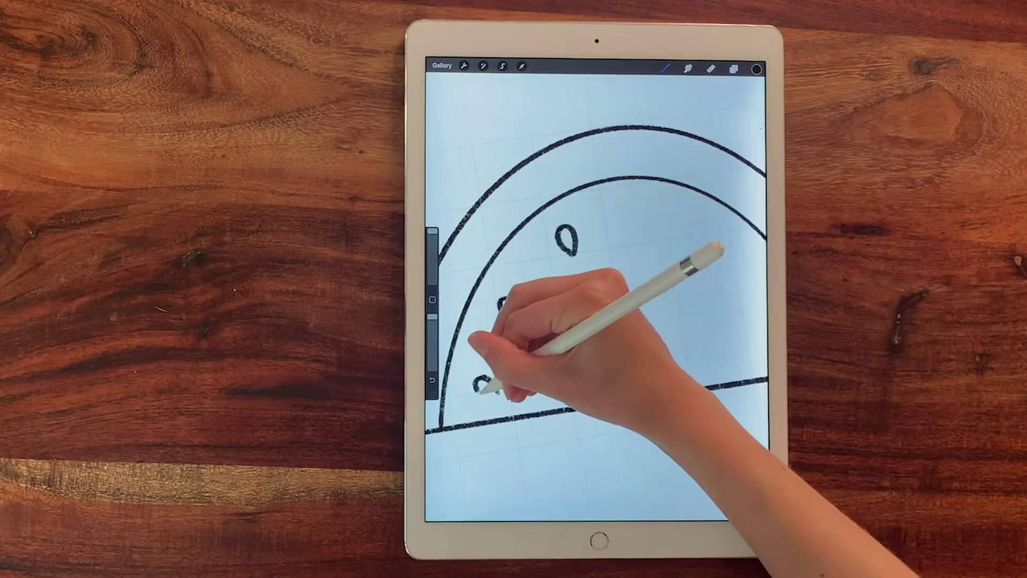
drag(570, 348, 582, 368)
drag(610, 279, 616, 298)
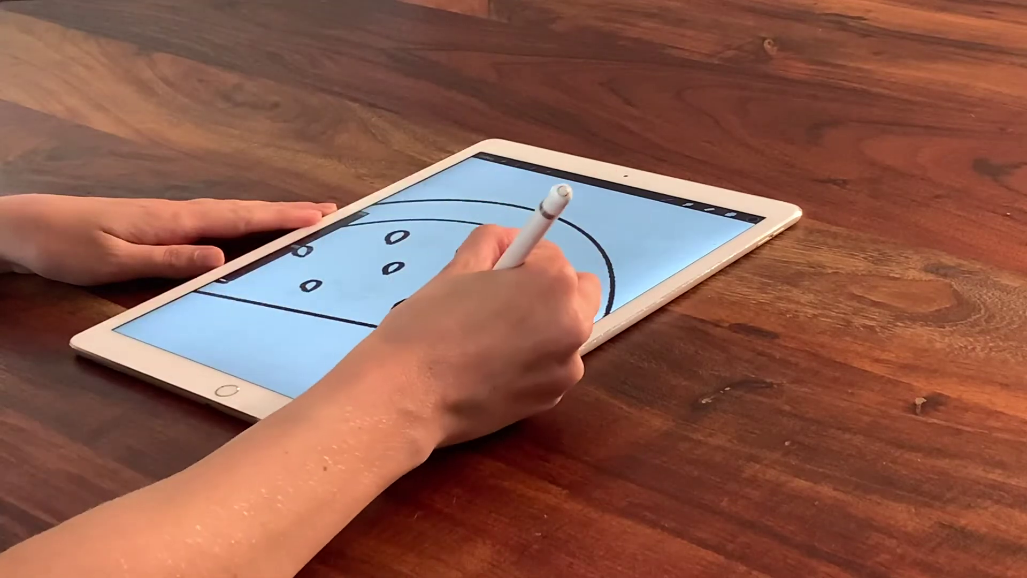
drag(399, 293, 404, 308)
drag(467, 240, 475, 252)
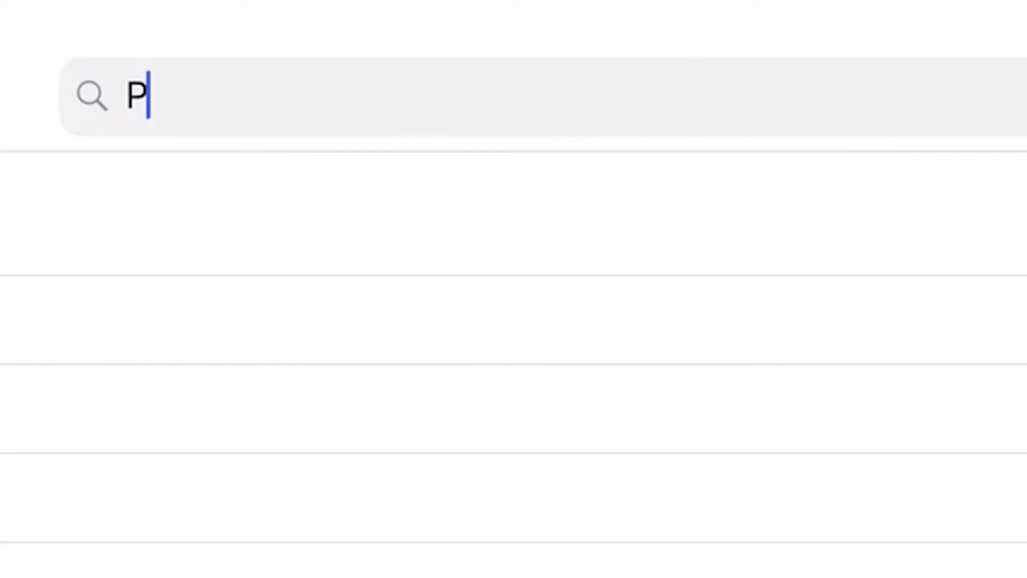
Search for an app whose name begins with "Pro"
text(ro)
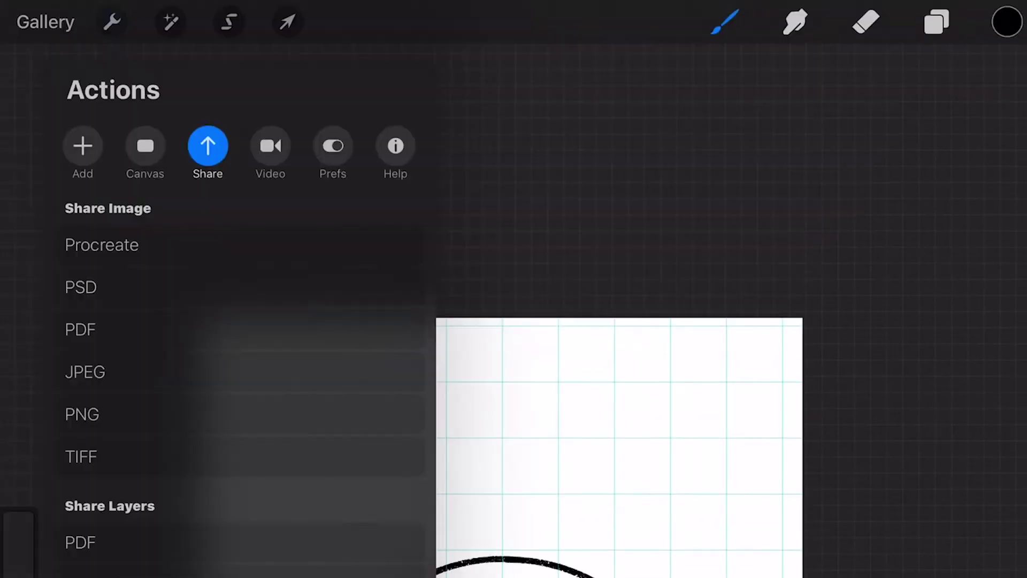
Export the watermelon drawing as a PNG image
click(82, 414)
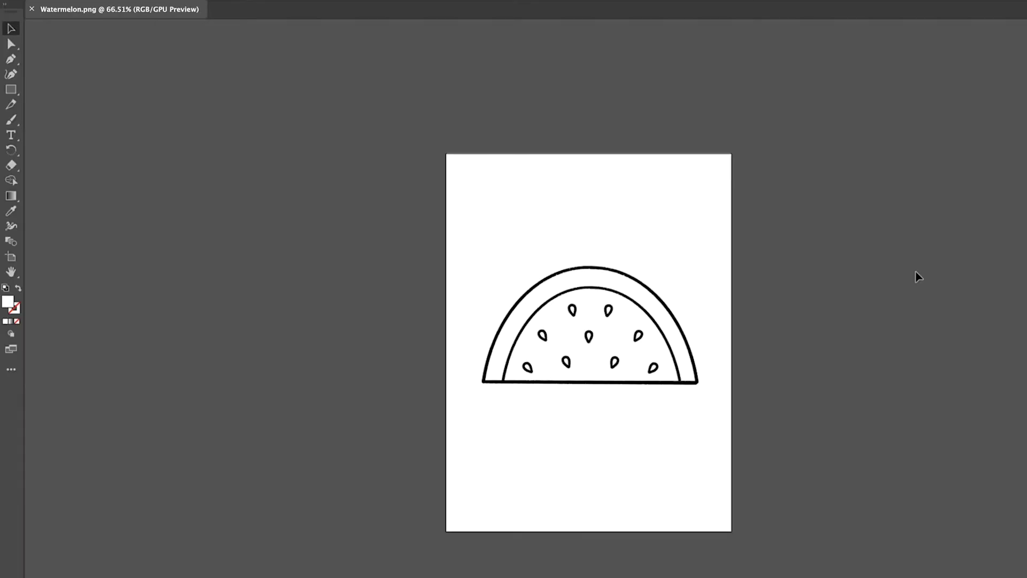
Set the watermelon sketch image's opacity to 10% and deselect it
click(673, 284)
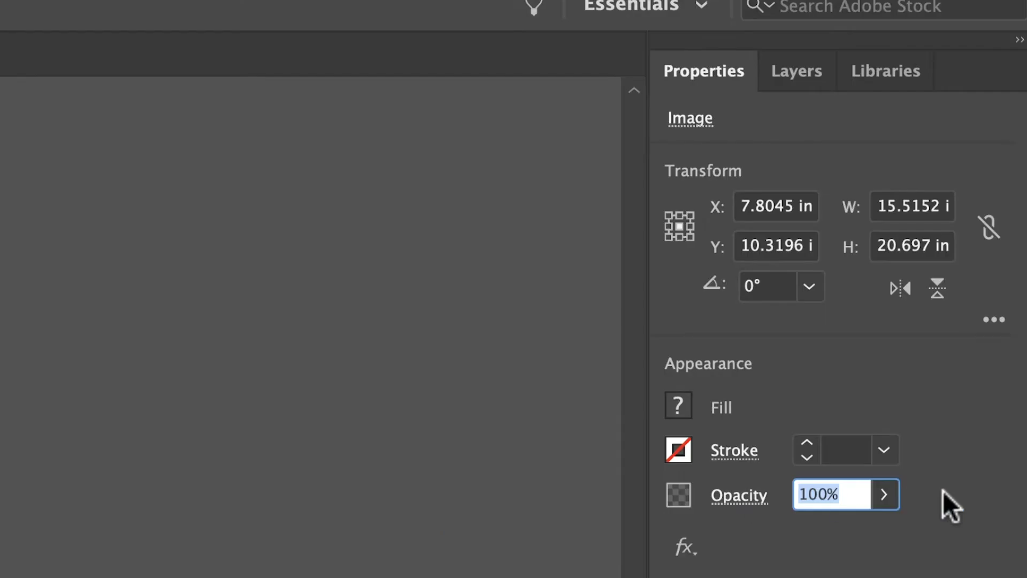
text(10)
key(Return)
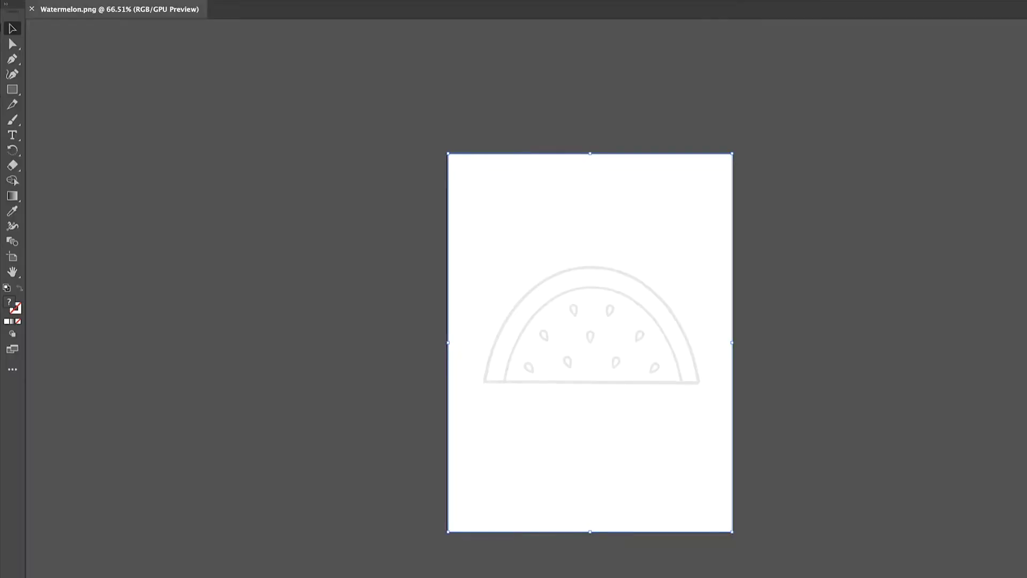
click(893, 285)
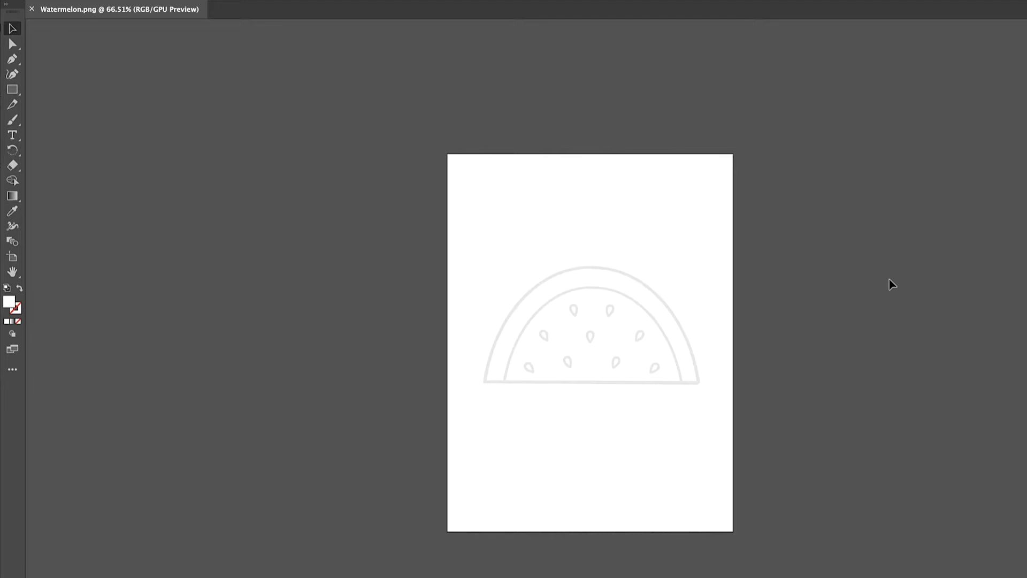
Lock the faded sketch image so it can serve as a tracing template
click(704, 269)
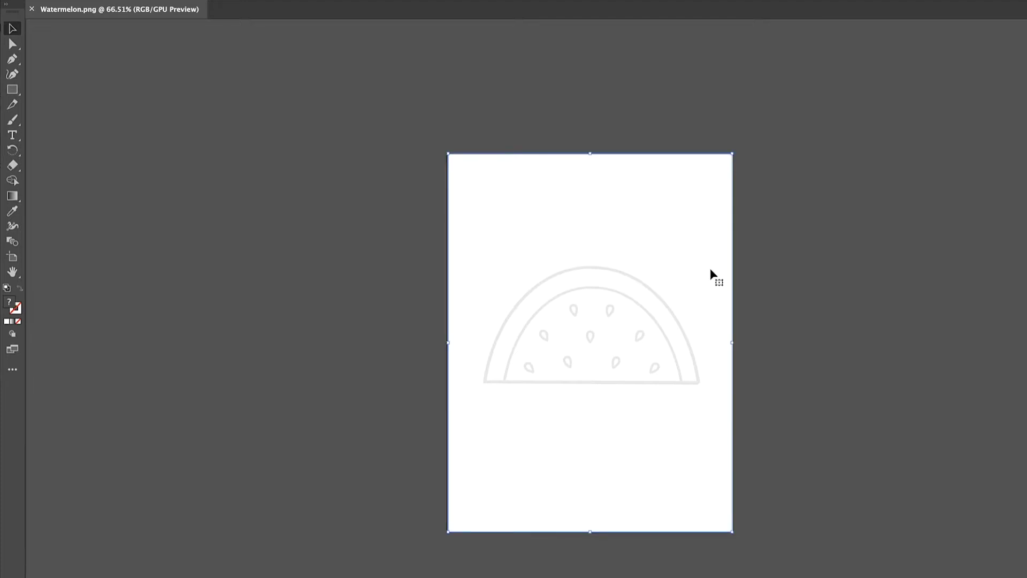
click(93, 1)
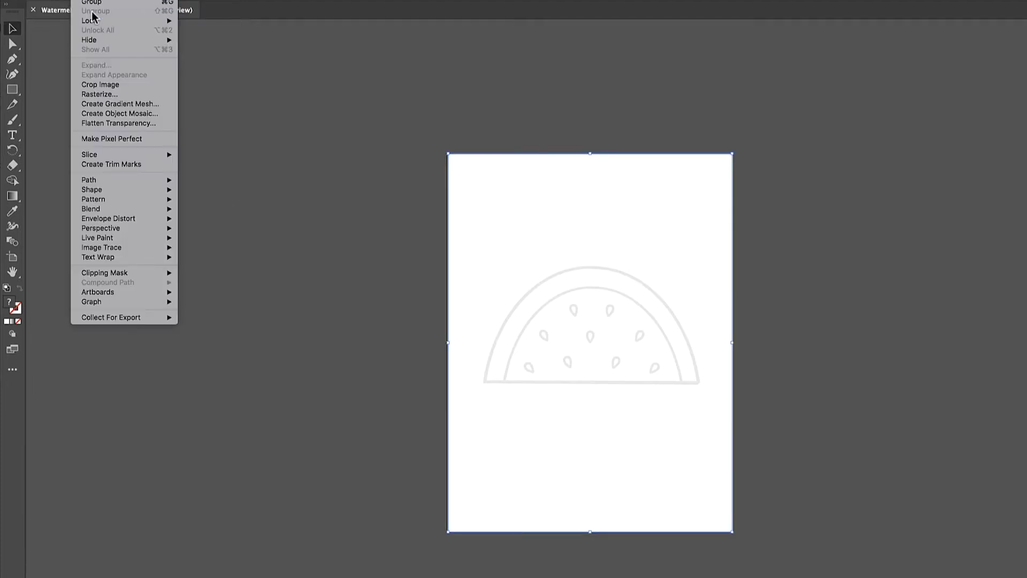
mouse_move(85, 23)
click(204, 19)
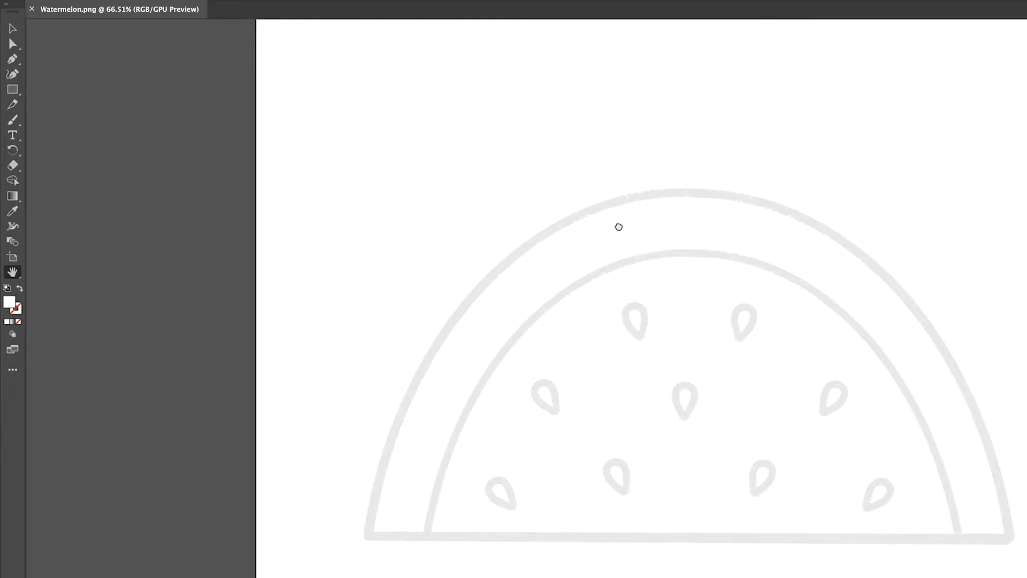
Trace the right half of the outer rind in blue with the Pen tool, from the base's midpoint around to the arc's peak
drag(619, 224, 562, 114)
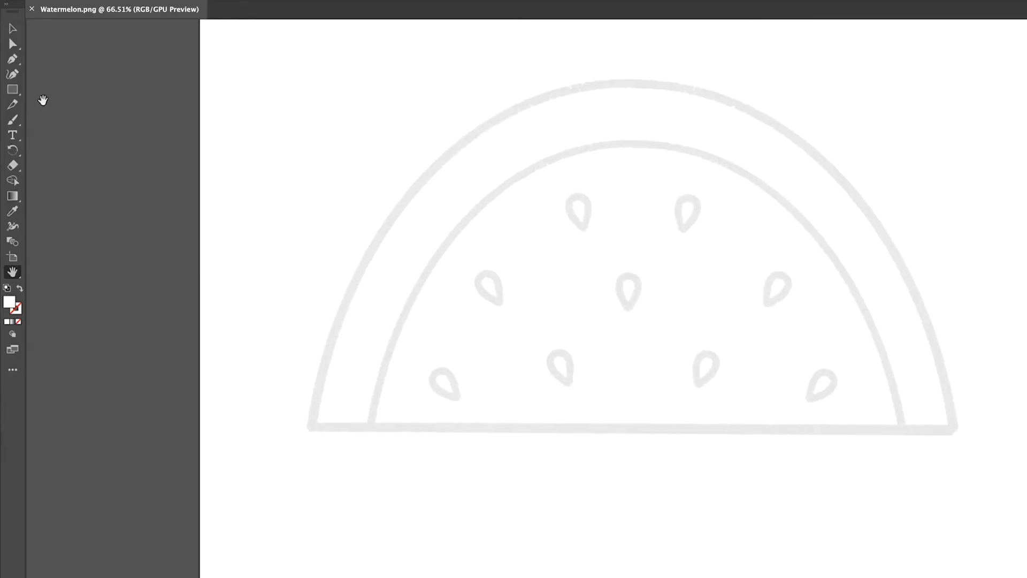
click(12, 58)
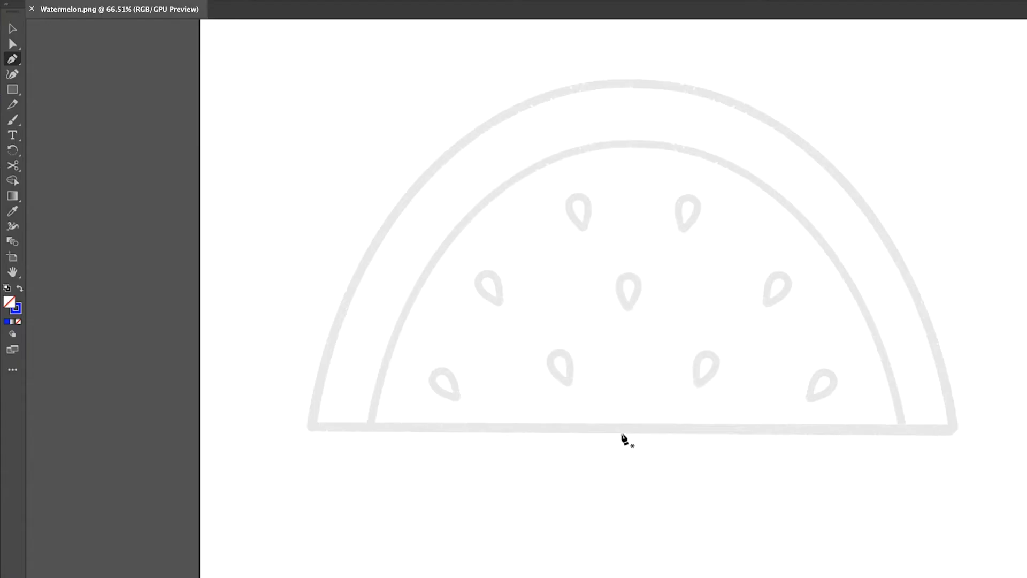
click(621, 433)
click(959, 433)
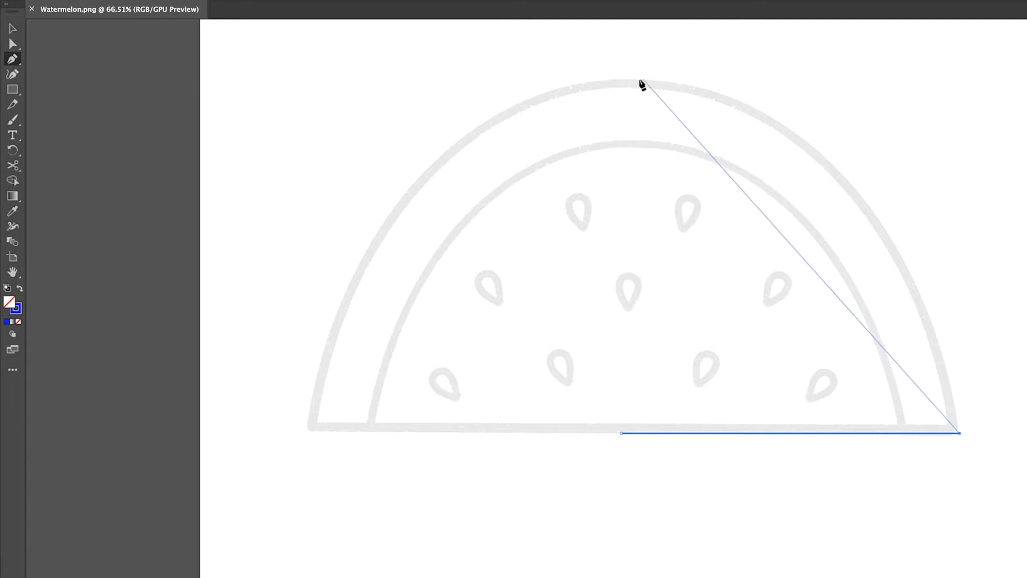
drag(630, 79, 341, 73)
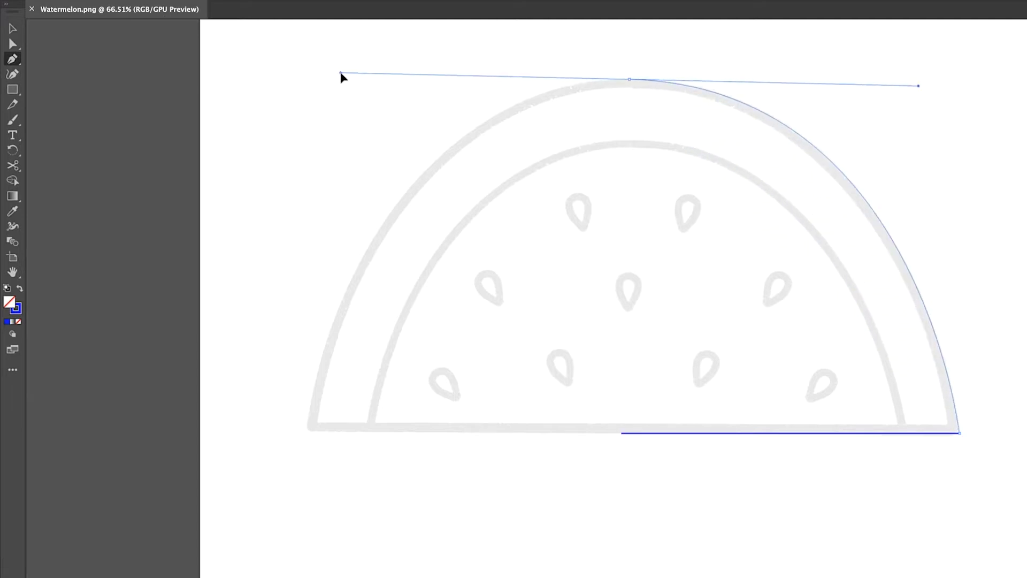
key(v)
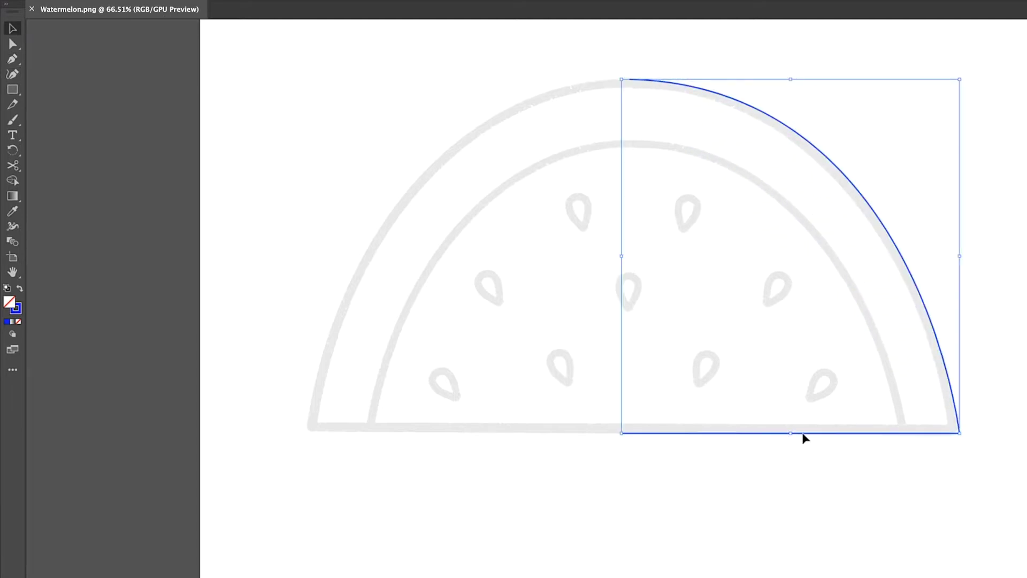
Reflect a copy of the half rind across the vertical axis and position it over the sketch's left half
click(86, 0)
mouse_move(123, 0)
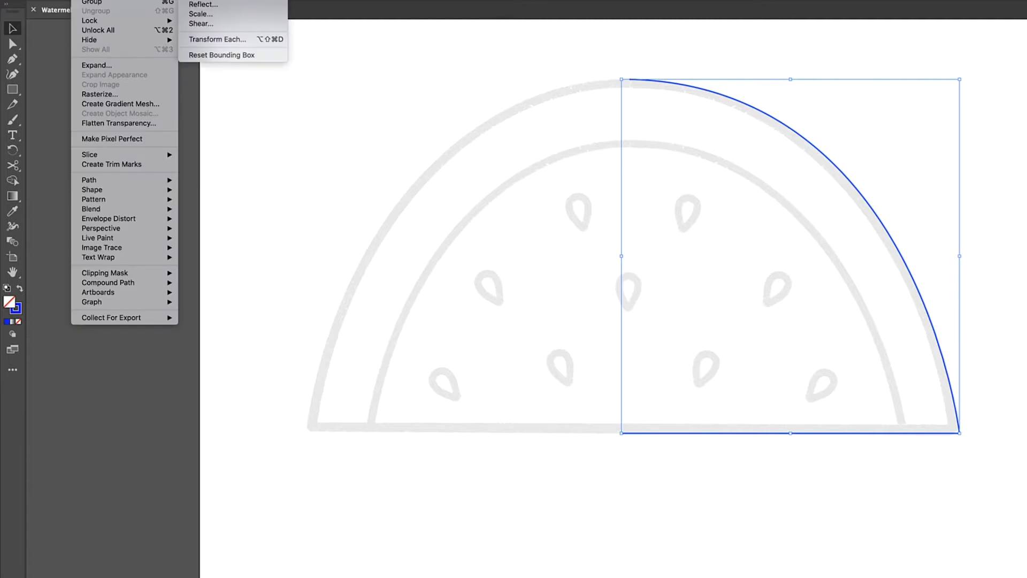
click(219, 5)
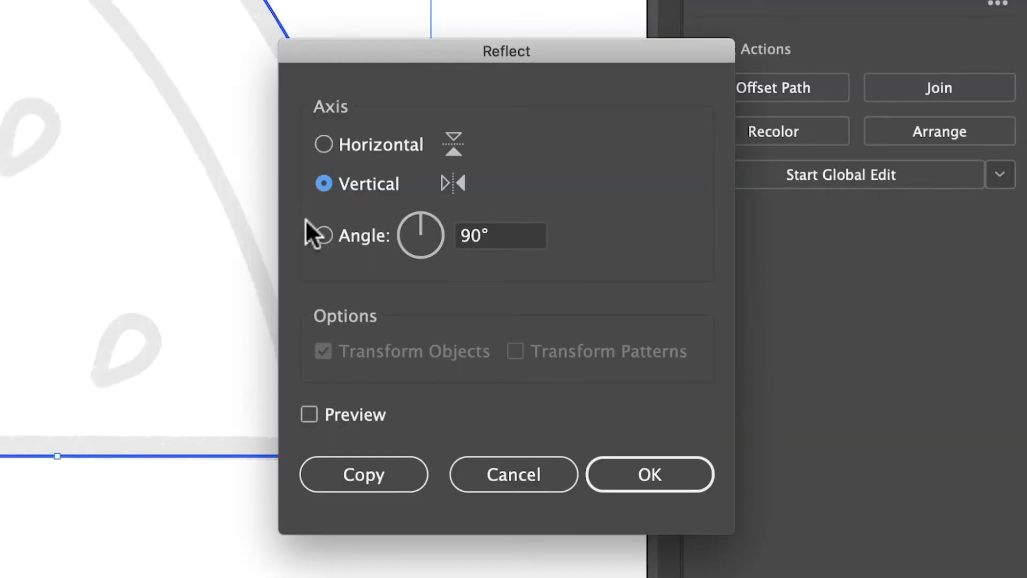
click(607, 488)
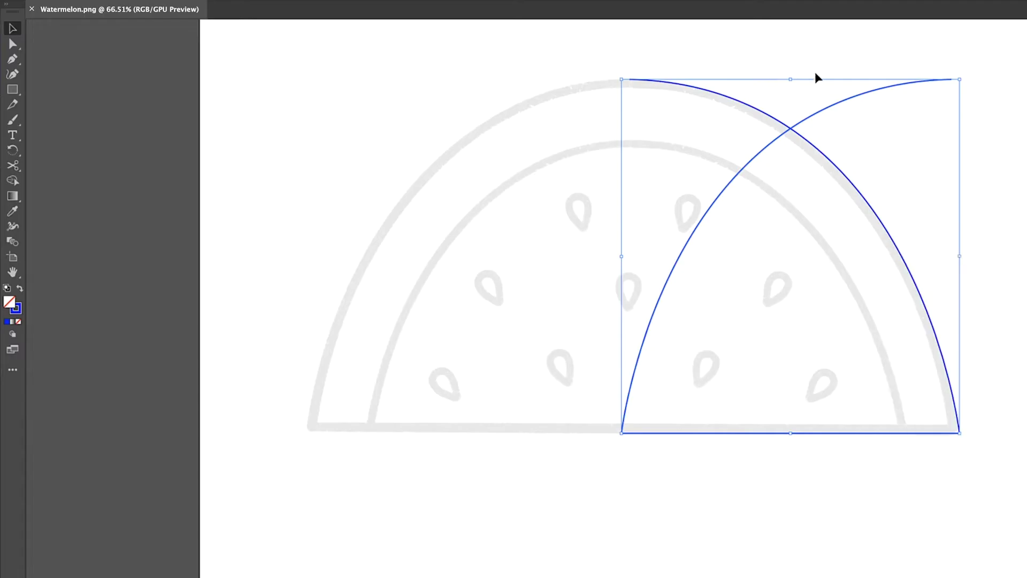
drag(841, 106, 521, 131)
click(512, 57)
Trace the left half of the inner arc with a red Pen path, from the base to the arc's peak
key(p)
drag(630, 142, 860, 133)
key(v)
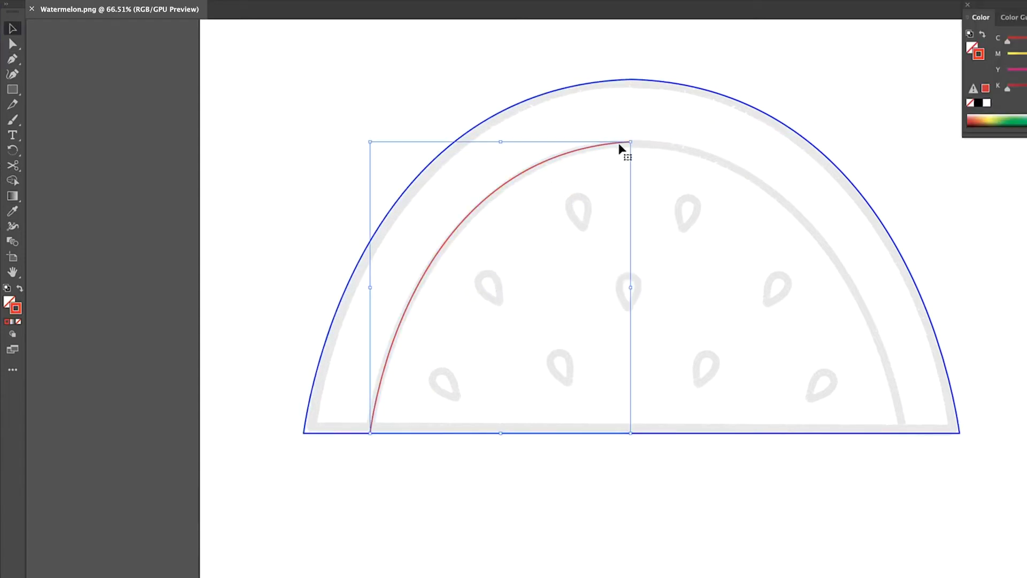
Reflect a copy of the red inner arc and place it on the right half of the slice
click(88, 0)
click(205, 4)
drag(506, 202, 765, 218)
Trace the right side of the lower-left seed with the Pen tool, from its rounded top to its pointed tip
key(ctrl+plus)
key(p)
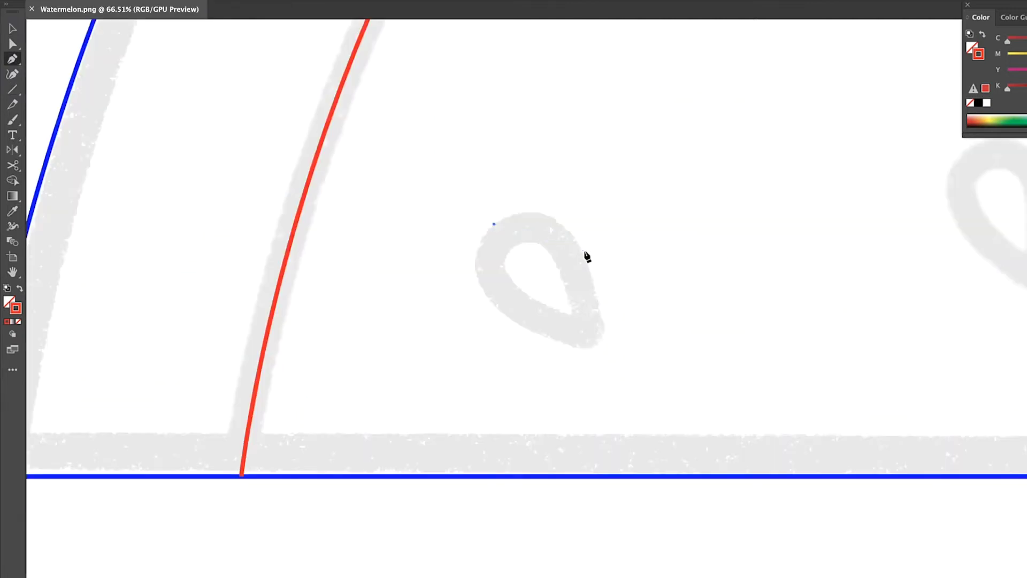
drag(584, 250, 600, 396)
key(v)
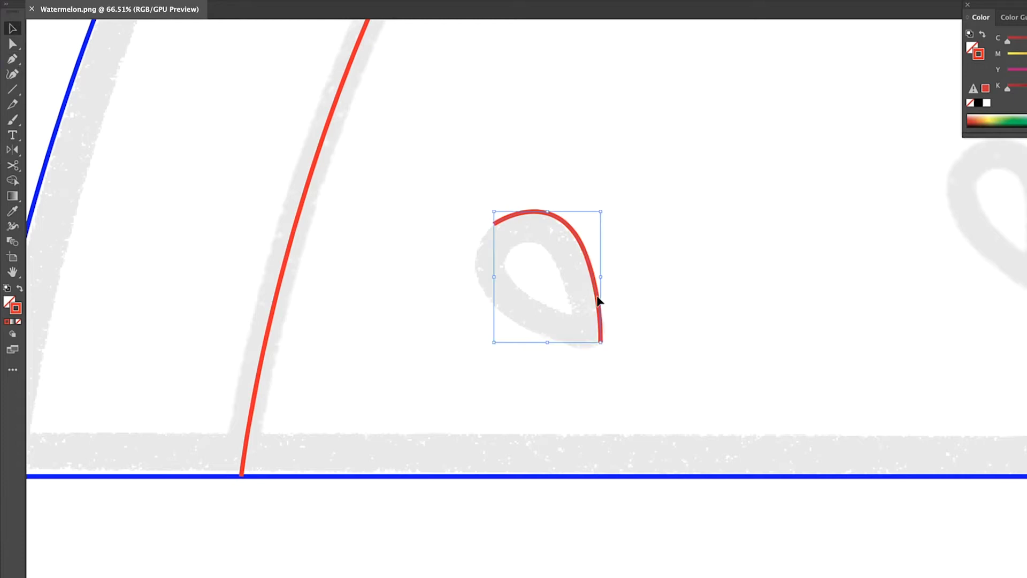
Duplicate the half-seed curve in place and fit the copy along the seed's opposite side
key(ctrl+c)
key(ctrl+f)
mouse_move(494, 211)
mouse_down()
mouse_move(603, 209)
mouse_move(484, 195)
mouse_up()
click(485, 271)
click(486, 272)
Connect the two seed curves at the pointed tip with the Pen tool and refine the corner point
scroll(574, 331, up, 4)
key(p)
drag(670, 413, 693, 418)
click(686, 416)
click(688, 394)
key(a)
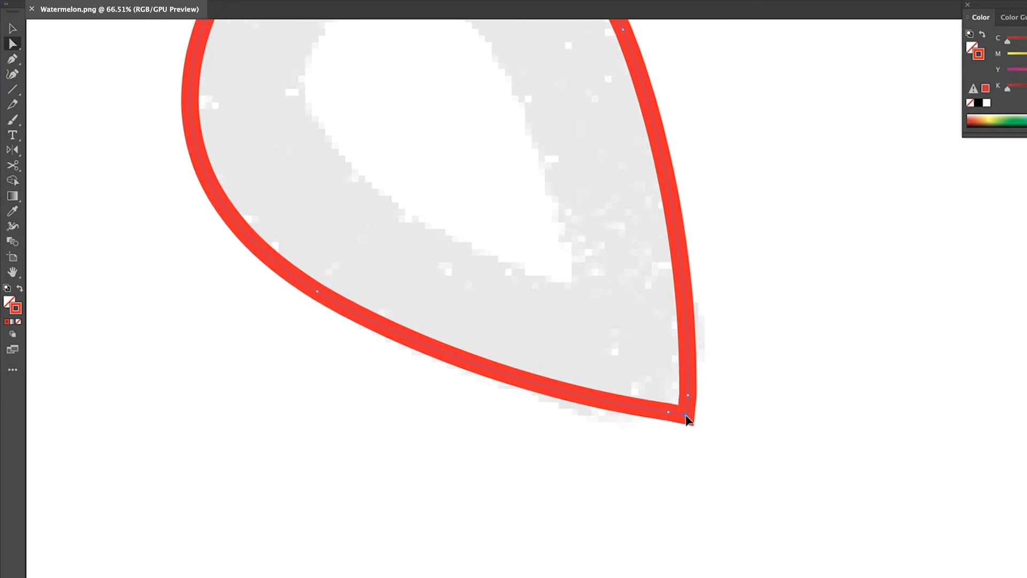
Close the gap between the two curves at the seed's rounded top with the Pen tool
scroll(690, 420, up, 8)
key(p)
click(378, 262)
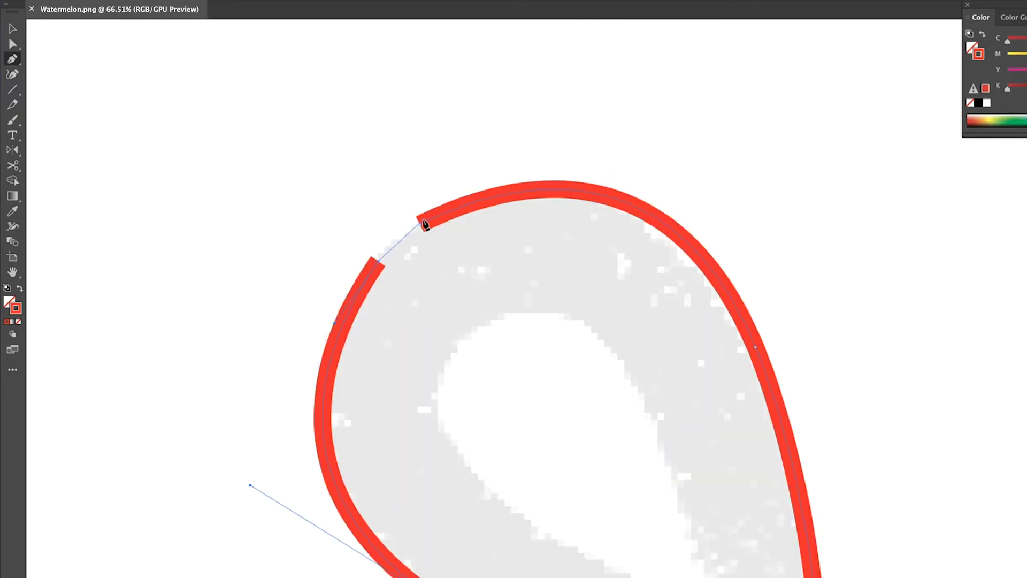
drag(420, 224, 442, 217)
Copy the finished seed onto the other sketched seeds in the left half, rotating the copies to match the sketch
key(ctrl+shift+a)
key(ctrl+minus)
mouse_move(408, 154)
mouse_down()
mouse_move(602, 236)
mouse_move(514, 268)
mouse_up()
key(v)
click(448, 359)
drag(459, 333, 525, 187)
key(e)
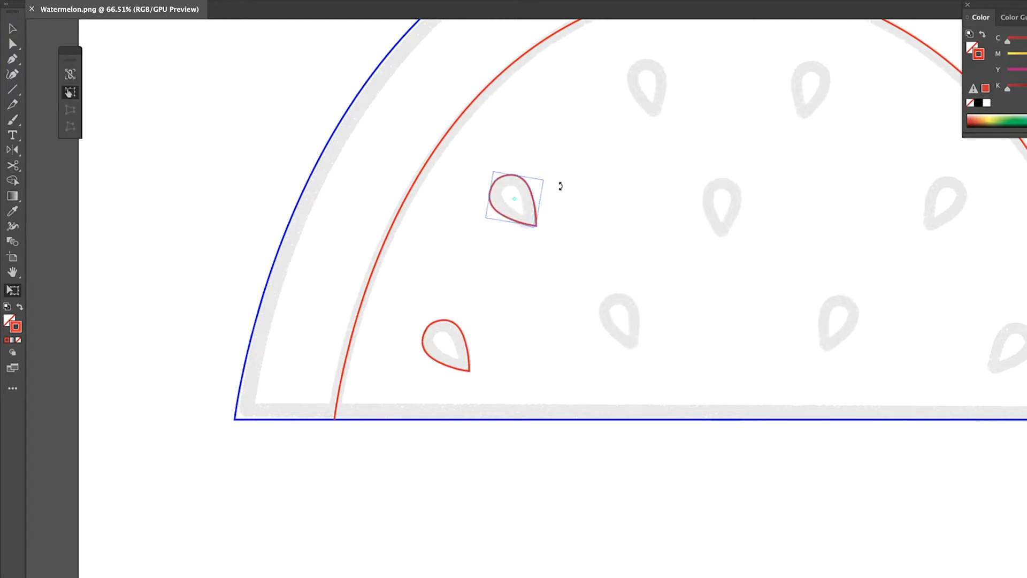
scroll(560, 185, up, 3)
drag(482, 278, 614, 167)
Reflect copies of the left-half seeds, leaving out the center one, and position them over the sketched seeds on the right
key(v)
key(ctrl+minus)
drag(628, 420, 396, 296)
shift+click(557, 229)
key(o)
alt+click(526, 308)
drag(525, 307, 769, 301)
key(ctrl+plus)
drag(708, 205, 628, 319)
key(ctrl+minus)
key(ctrl+minus)
key(ctrl+minus)
click(720, 269)
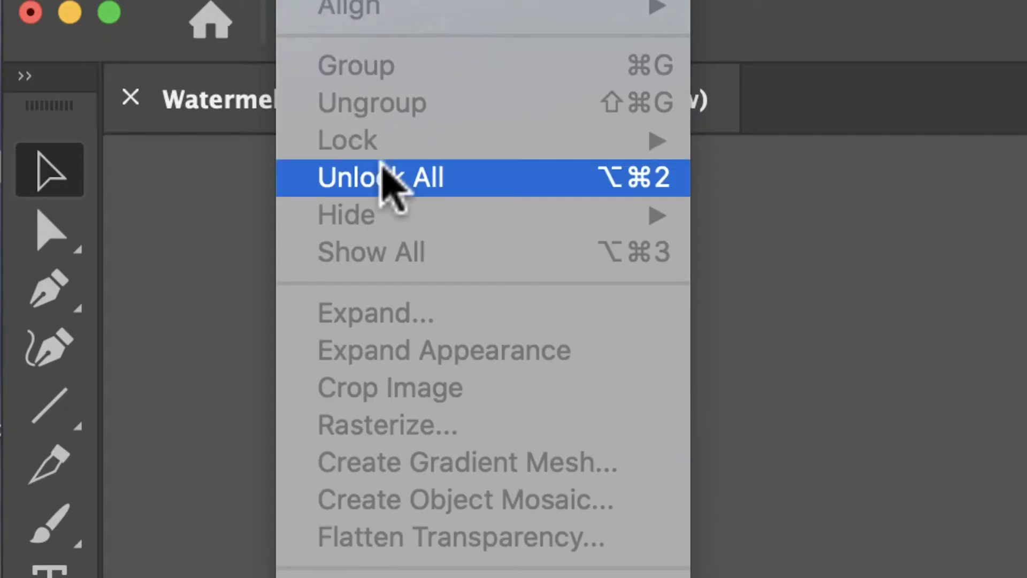
Unlock all objects and delete the sketch image behind the traced outlines
click(102, 28)
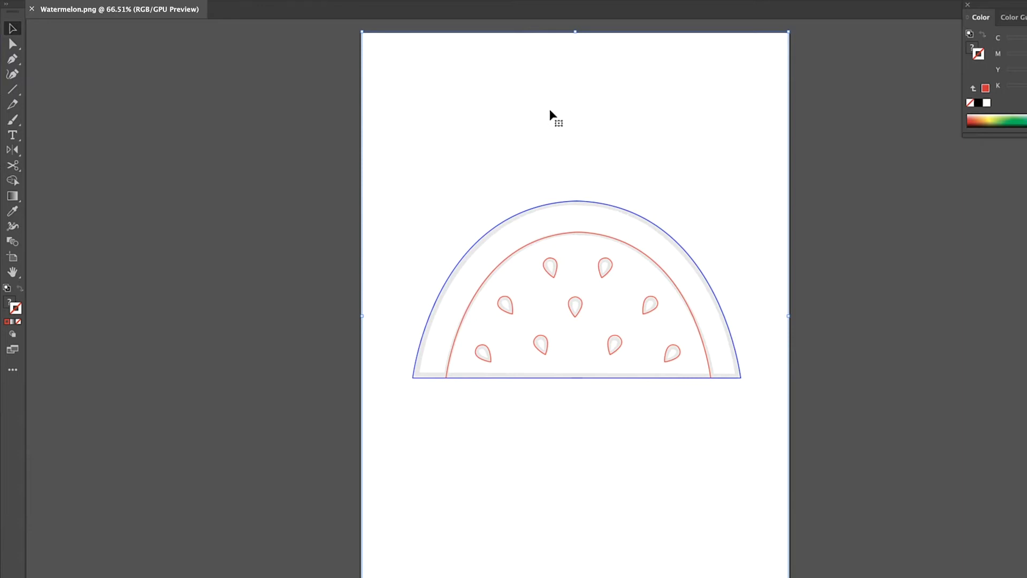
click(550, 114)
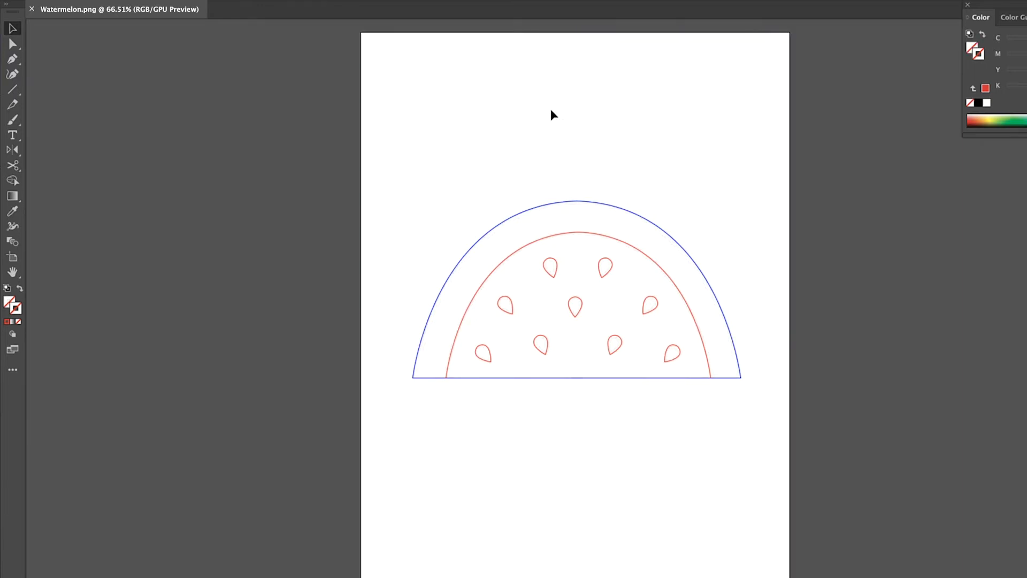
drag(369, 138, 919, 485)
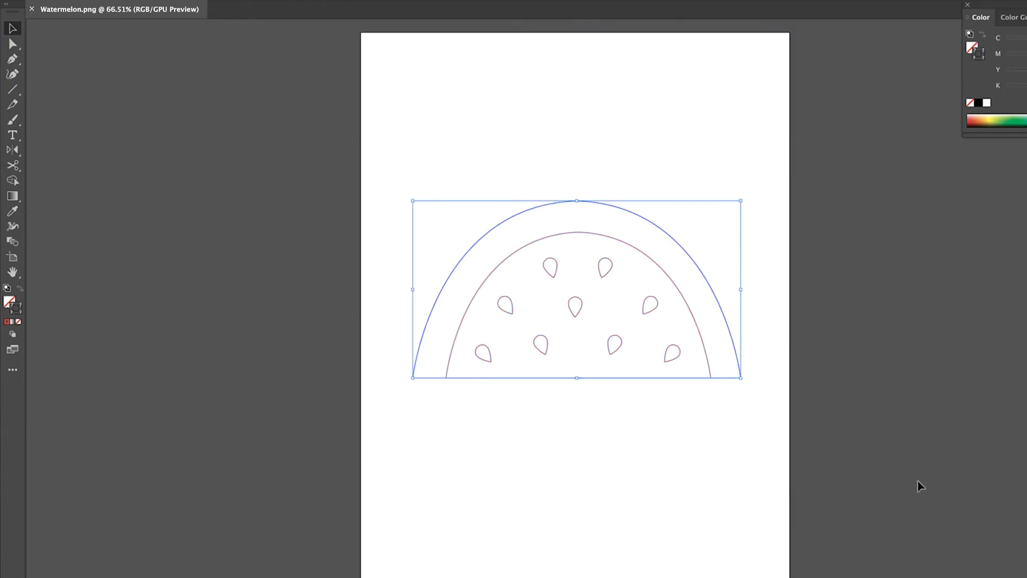
click(821, 434)
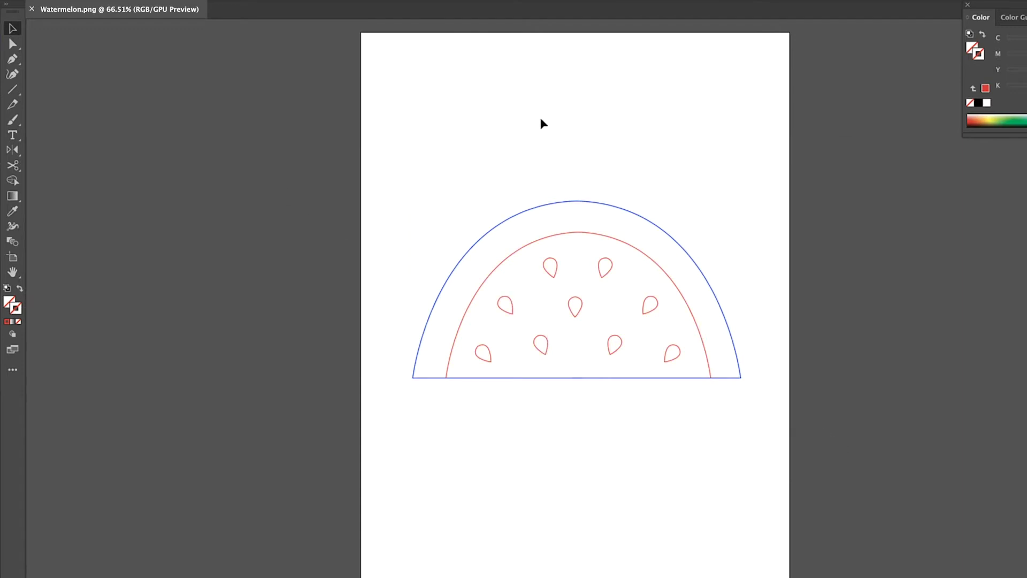
Resize the artboard from its upper-left and lower-right corners to fit closely around the watermelon outlines
click(13, 257)
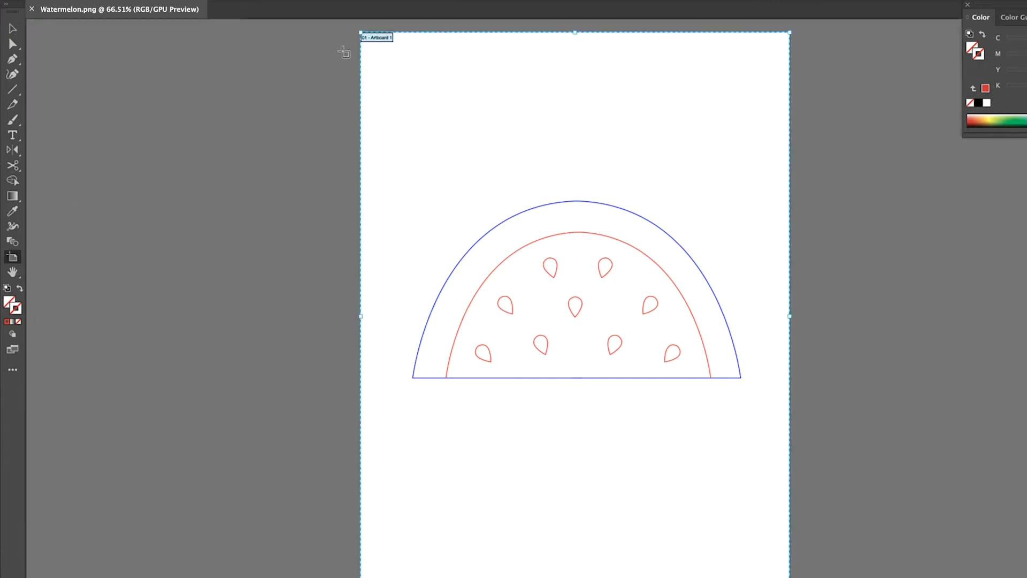
drag(360, 30, 408, 196)
scroll(705, 334, down, 3)
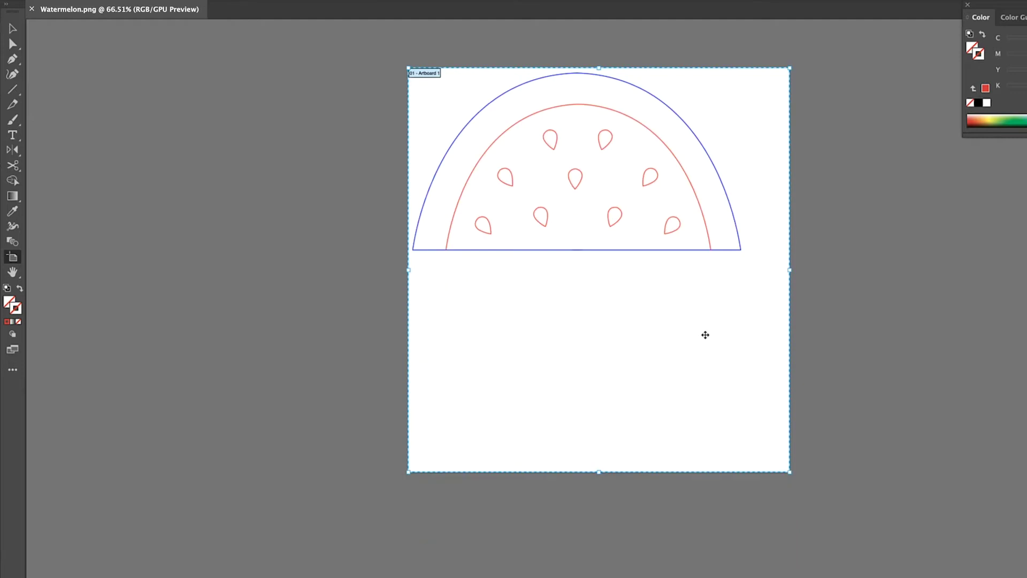
drag(791, 472, 744, 259)
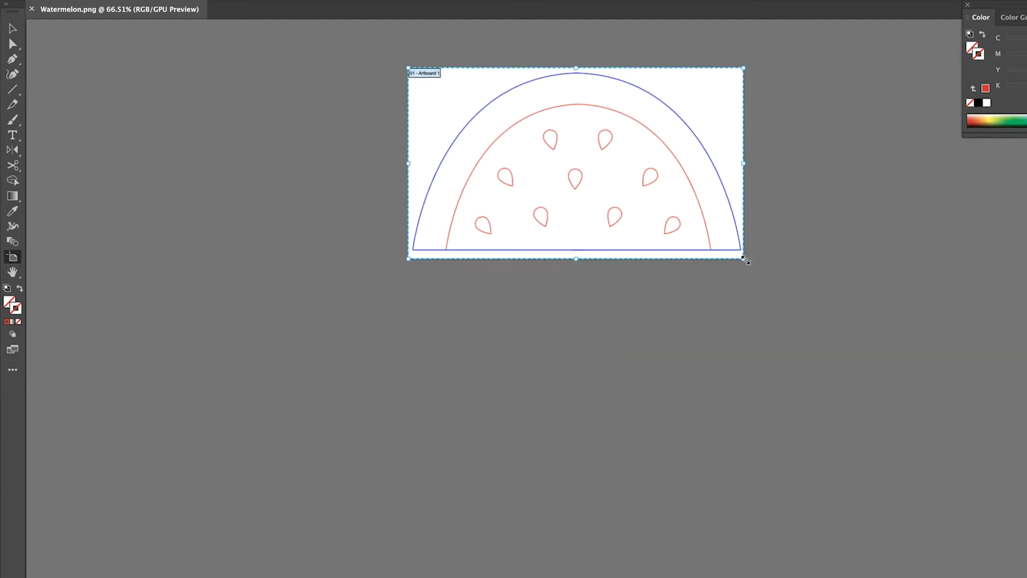
key(Escape)
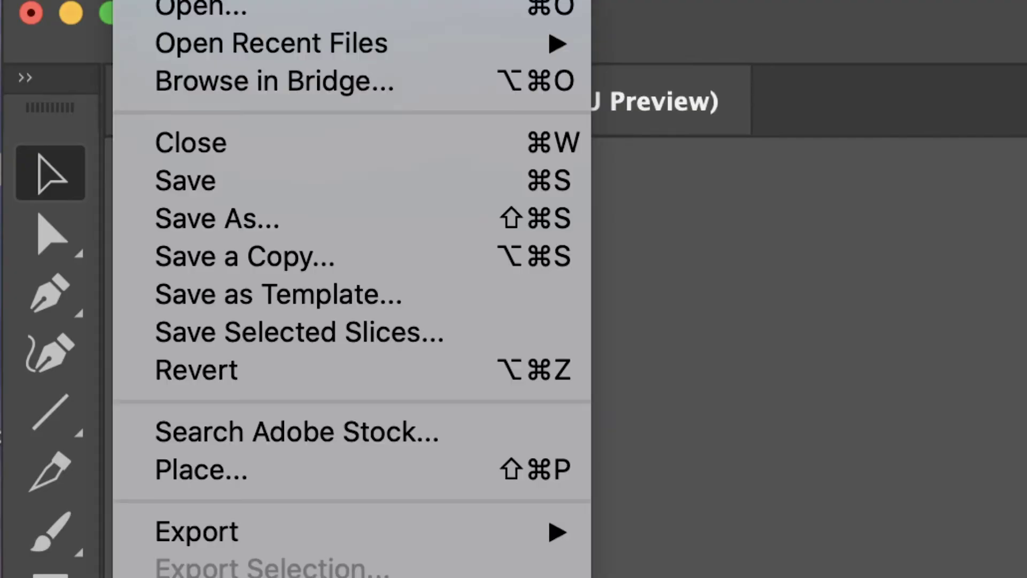
Save the watermelon outlines to the Desktop as Watermelon.pdf in Adobe PDF format with the Press Quality preset
click(65, 43)
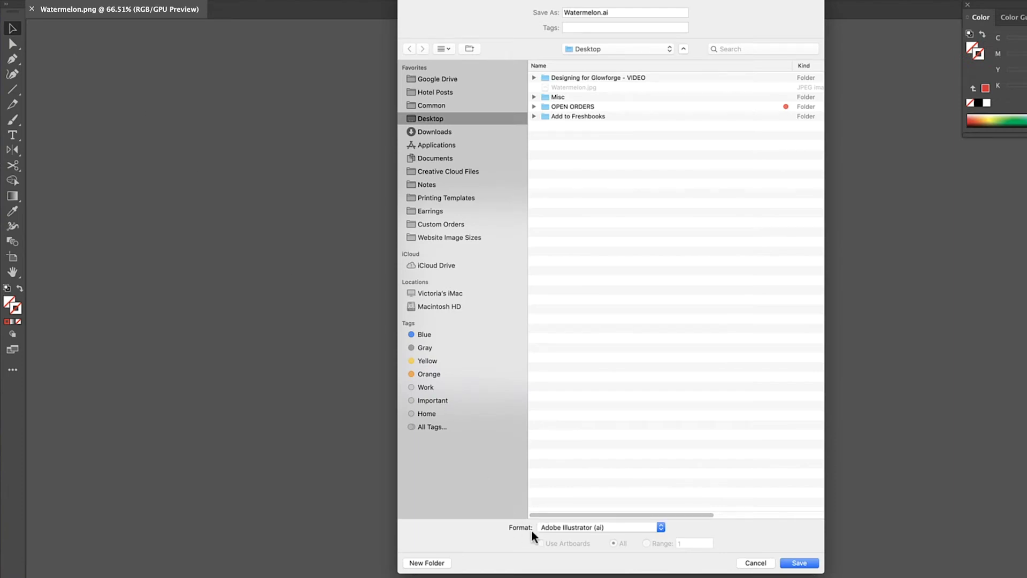
click(541, 531)
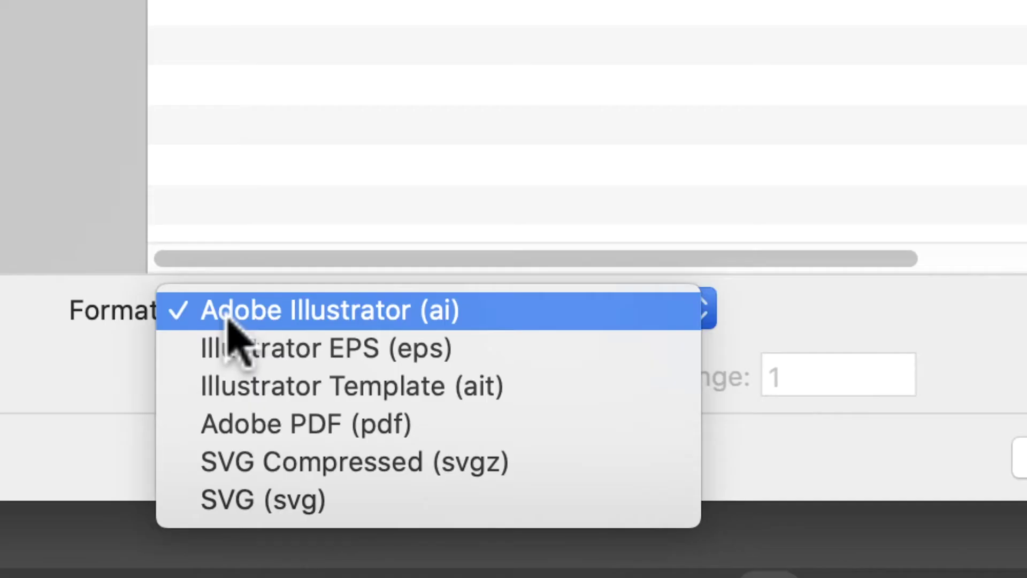
click(250, 431)
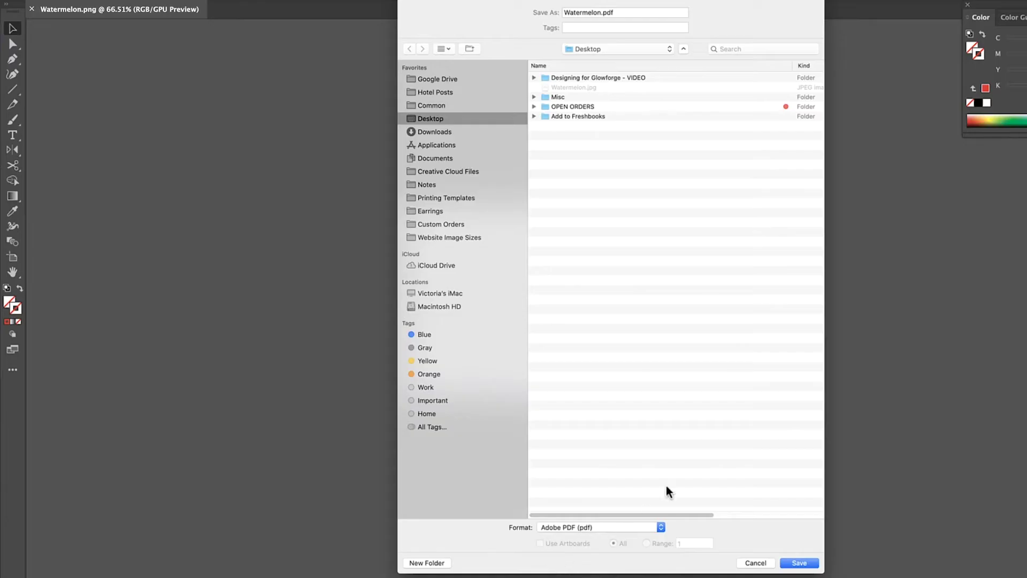
click(798, 563)
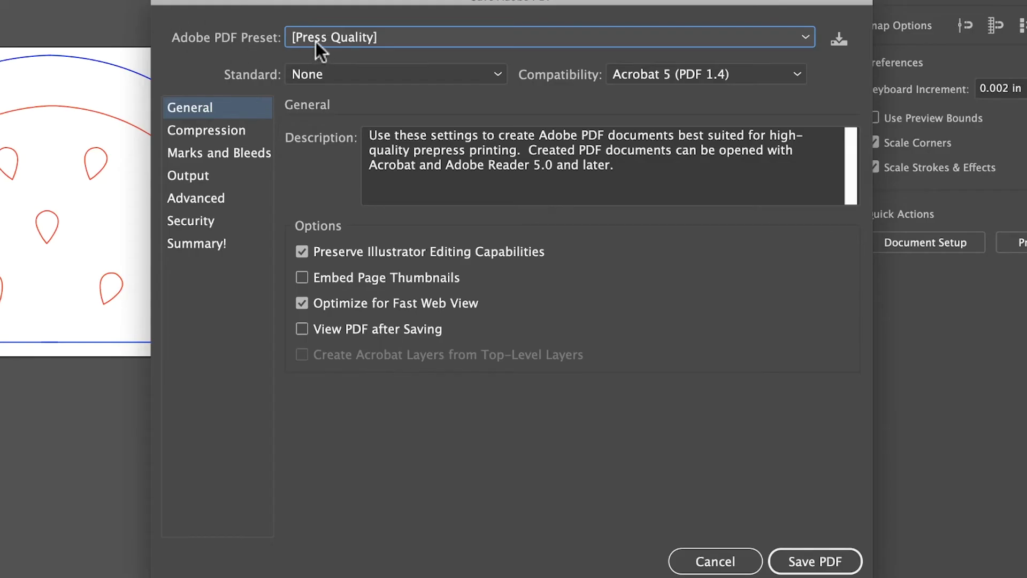
click(316, 40)
click(329, 206)
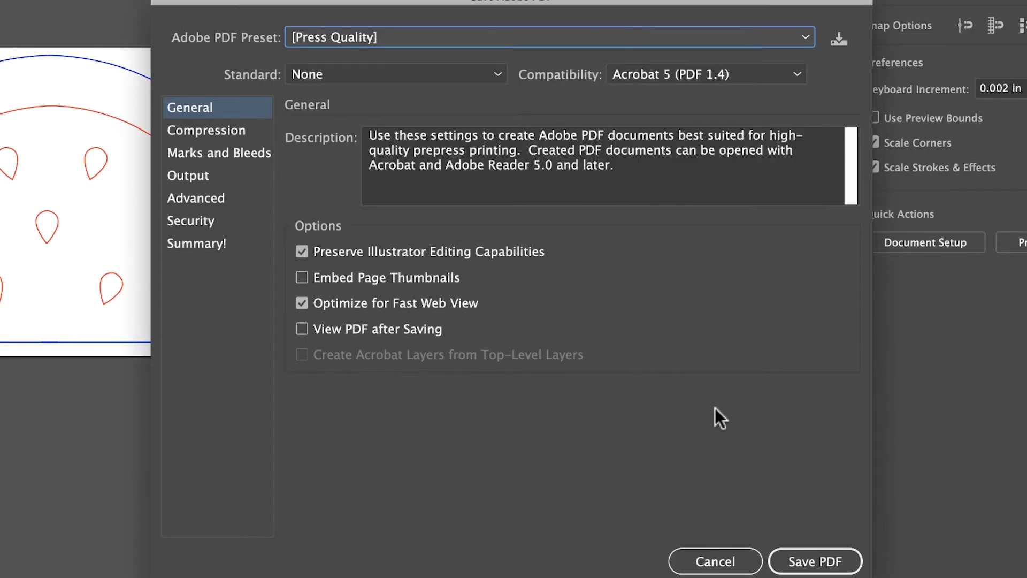
click(814, 561)
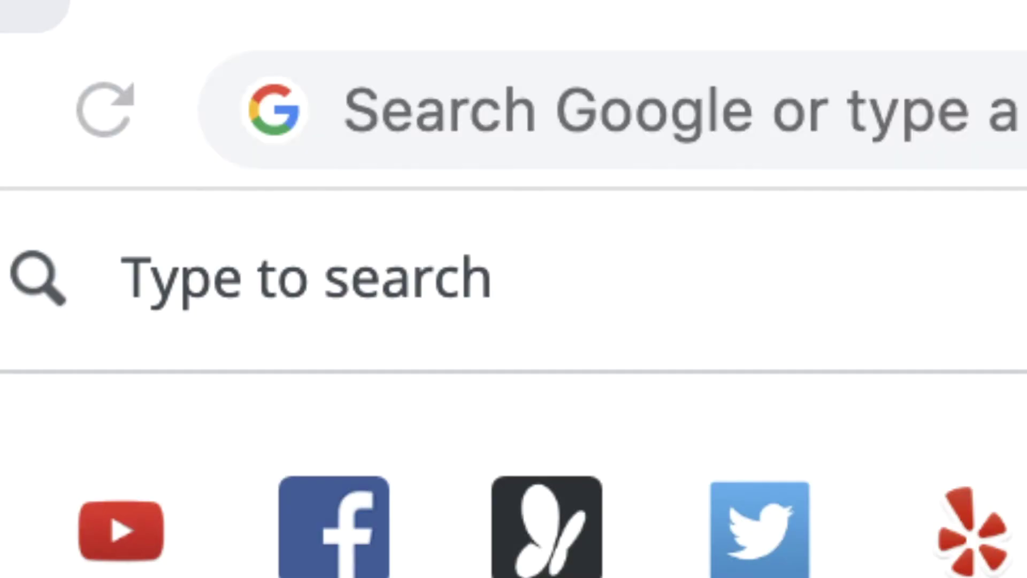
Switch to the web browser and open the Glowforge app at app.glowforge.com
click(344, 110)
text(app.glowforge.com)
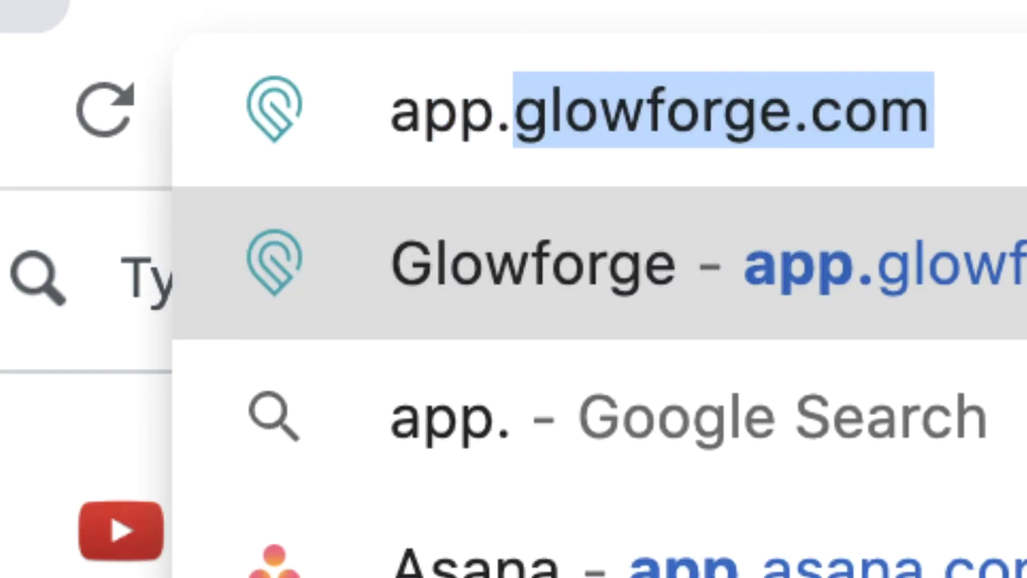
key(Return)
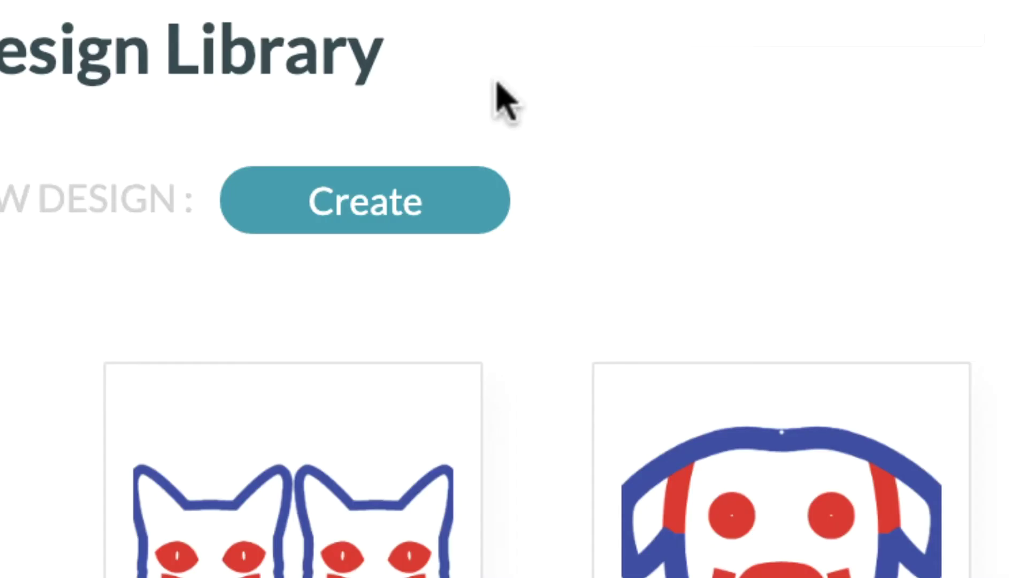
Create a new Glowforge design by uploading the saved watermelon PDF, and deselect the artwork on the bed
click(103, 134)
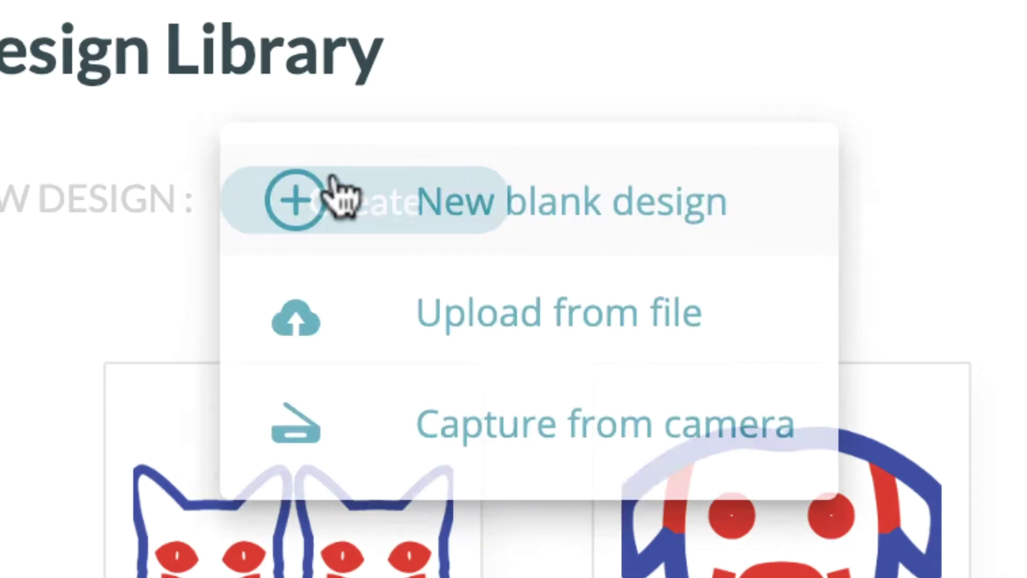
click(484, 317)
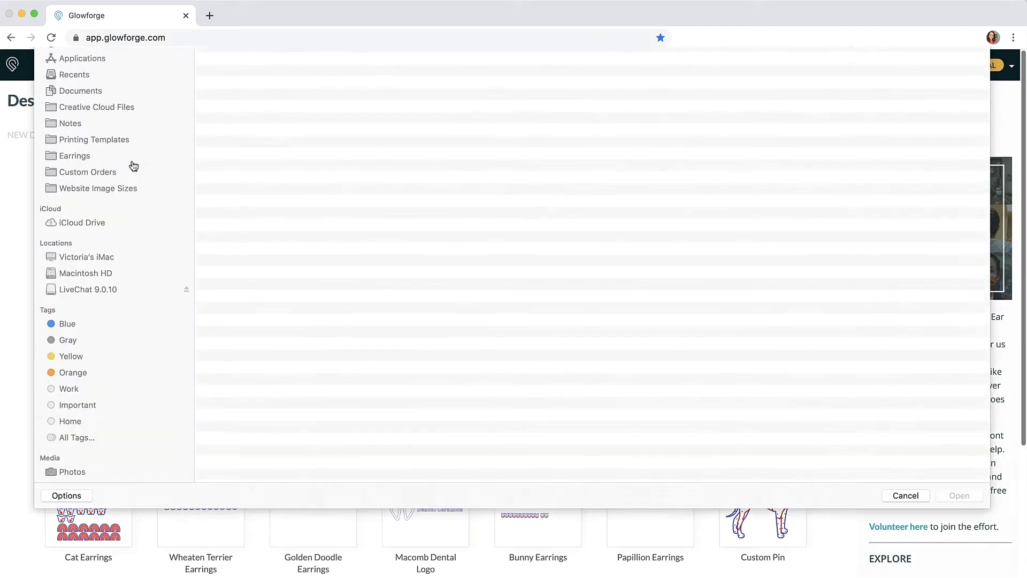
click(259, 140)
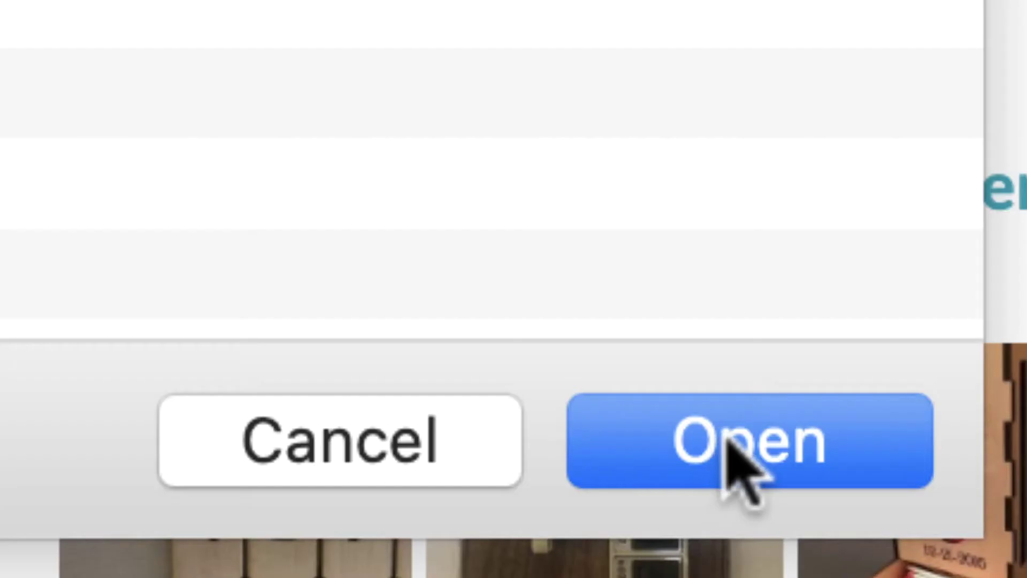
click(729, 440)
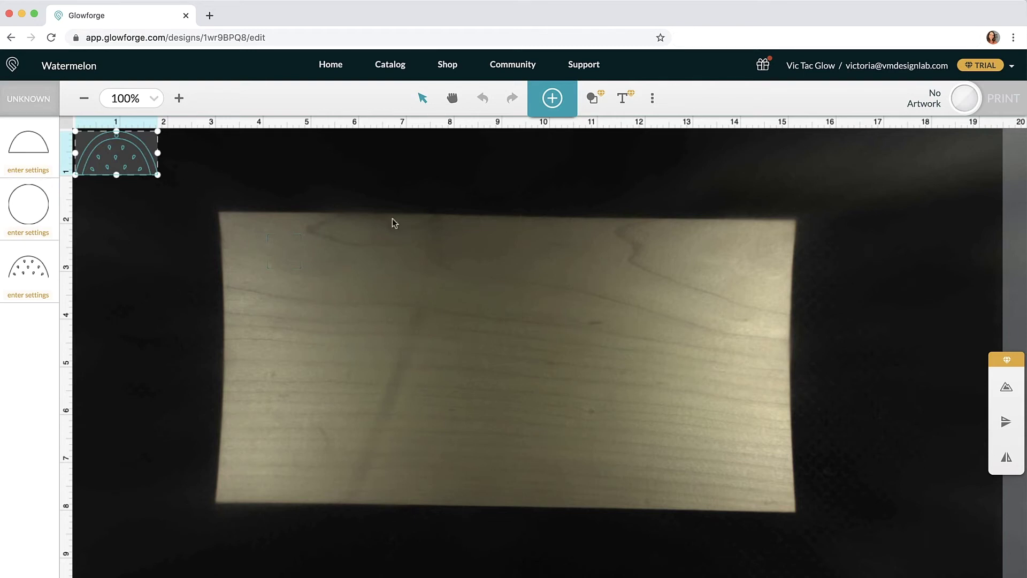
click(914, 306)
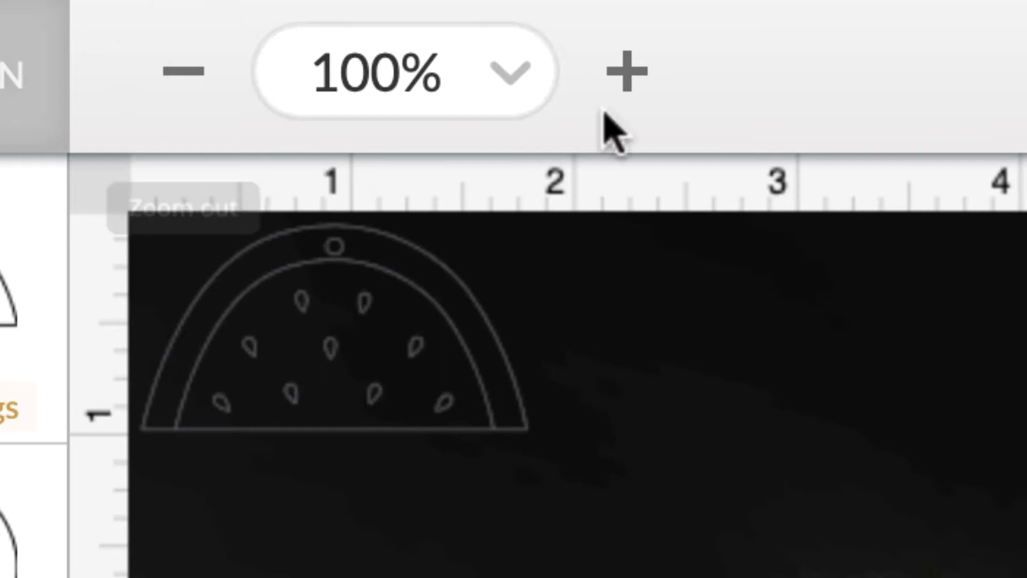
Examine the bed with the uploaded watermelon and the wood sheet at 200% and at 100% zoom
click(625, 75)
click(625, 75)
click(184, 86)
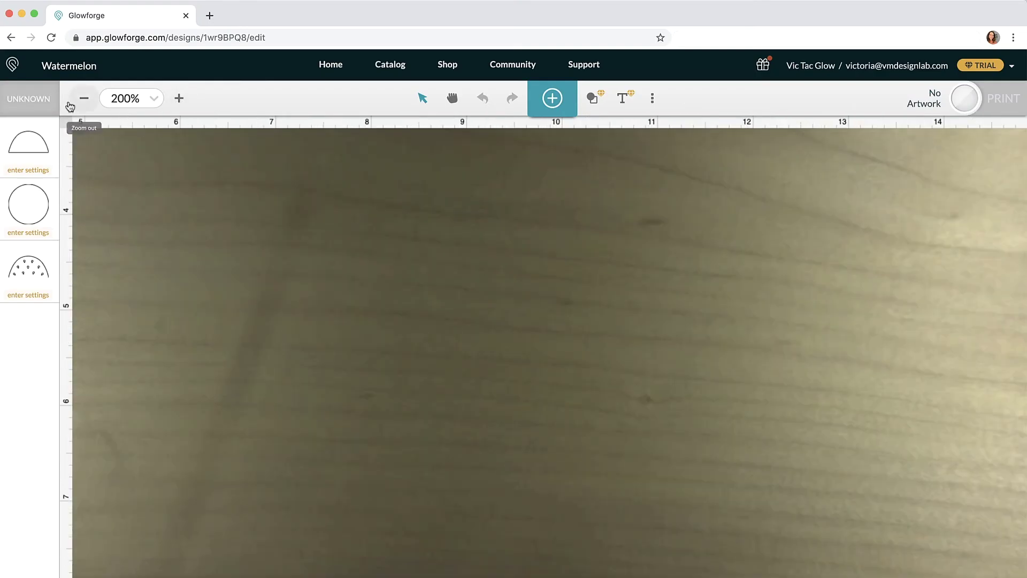
click(85, 100)
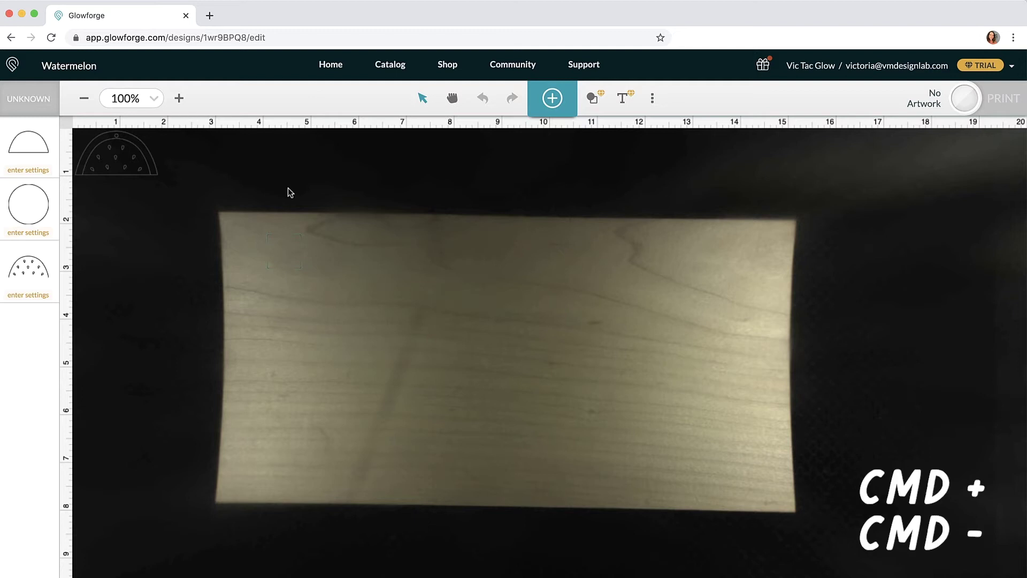
key(super+plus)
key(super+plus)
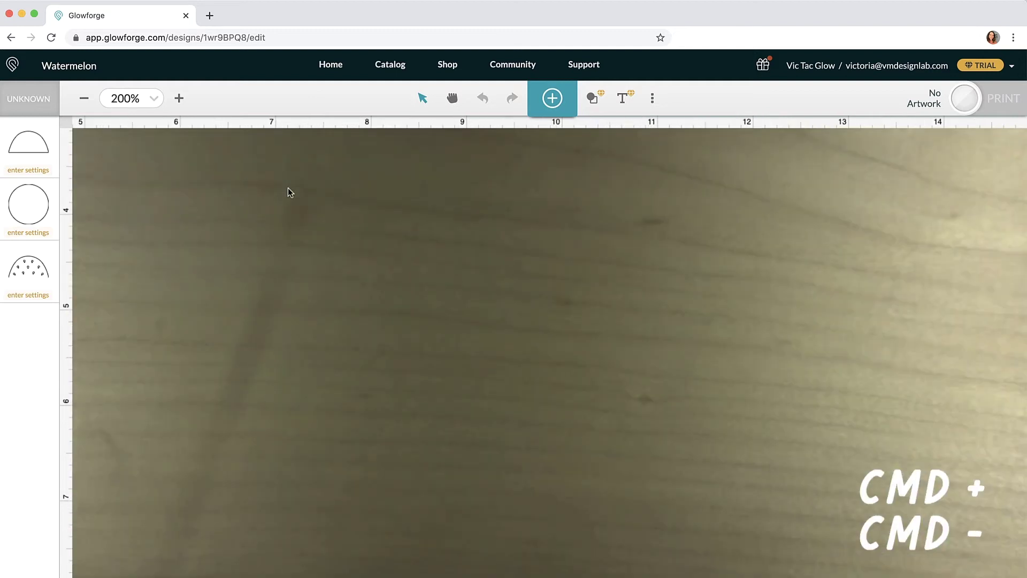
key(super+minus)
key(super+minus)
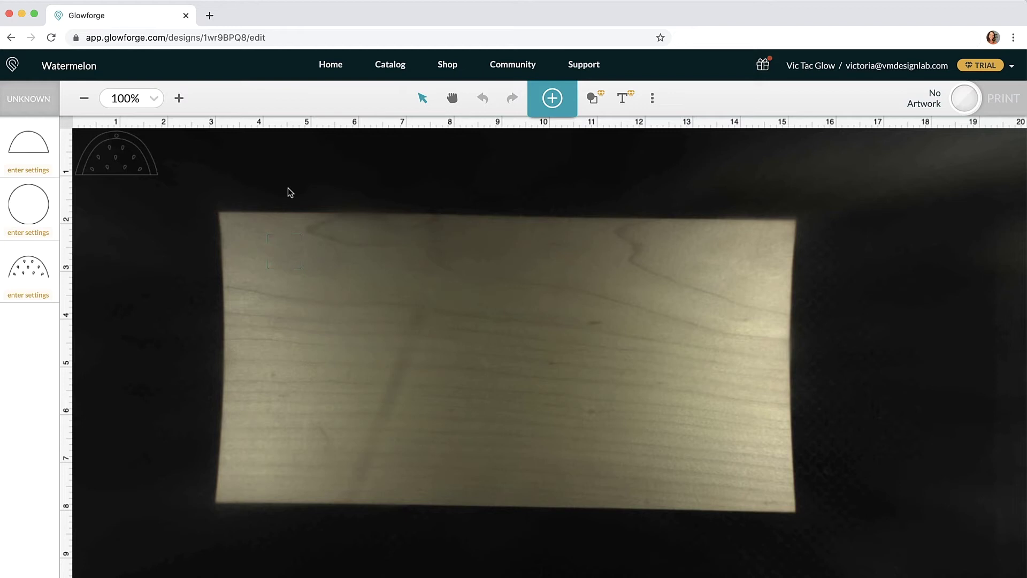
Move the entire watermelon design from the bed's corner onto the upper-left area of the wood sheet
click(452, 98)
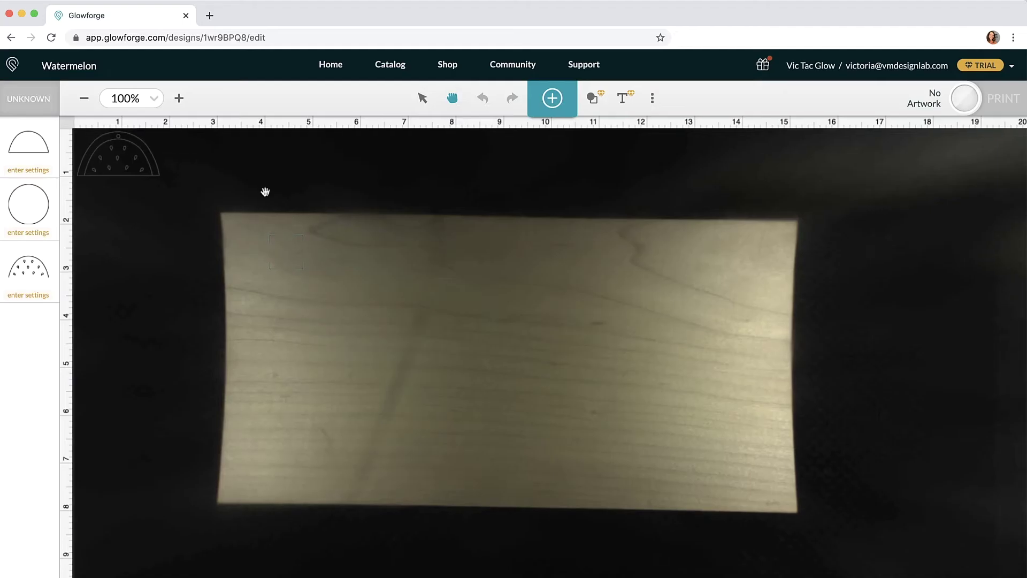
drag(266, 190, 403, 290)
click(422, 99)
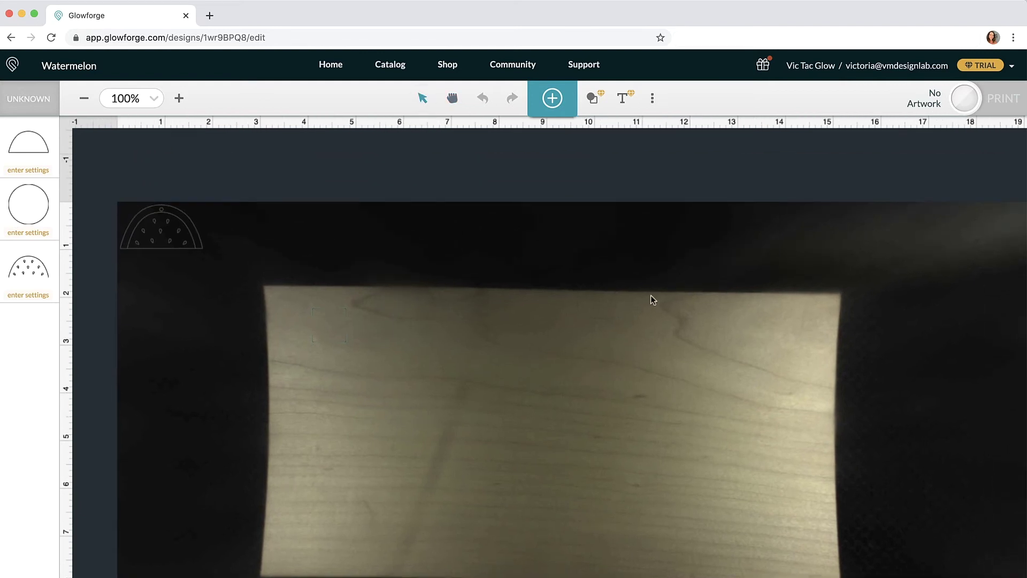
key(space)
drag(633, 430, 505, 340)
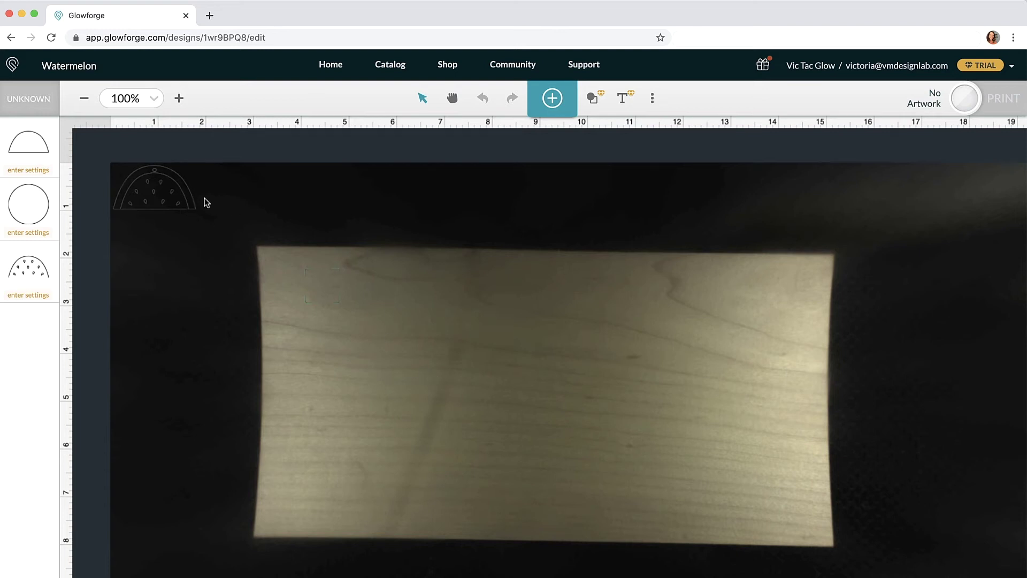
drag(232, 246, 103, 147)
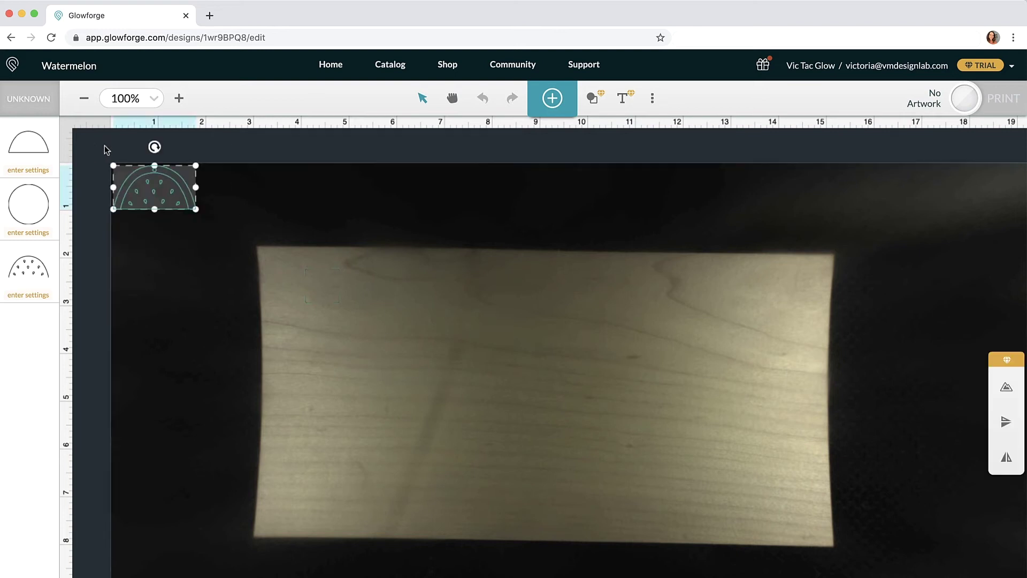
drag(163, 182, 319, 279)
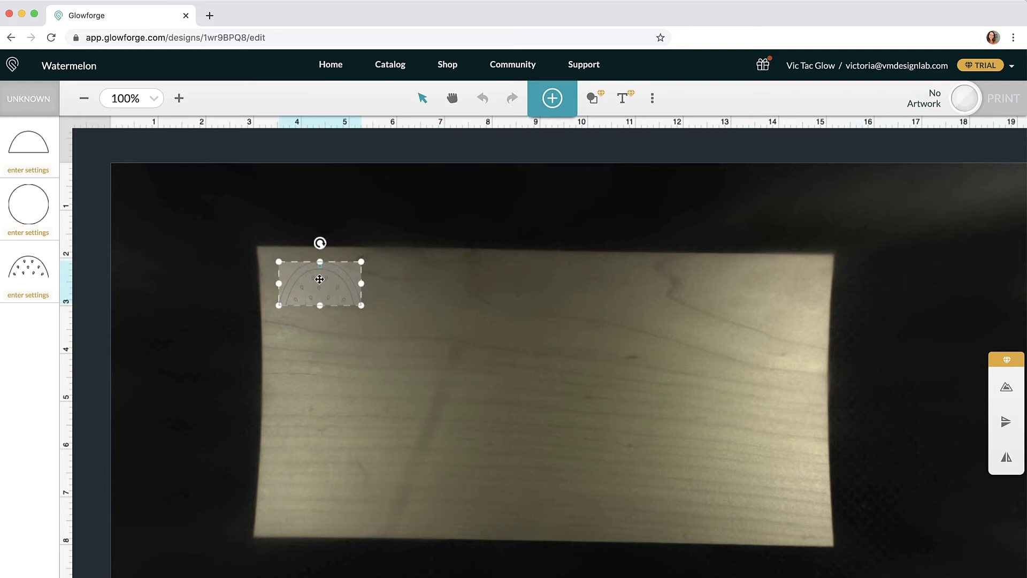
click(201, 324)
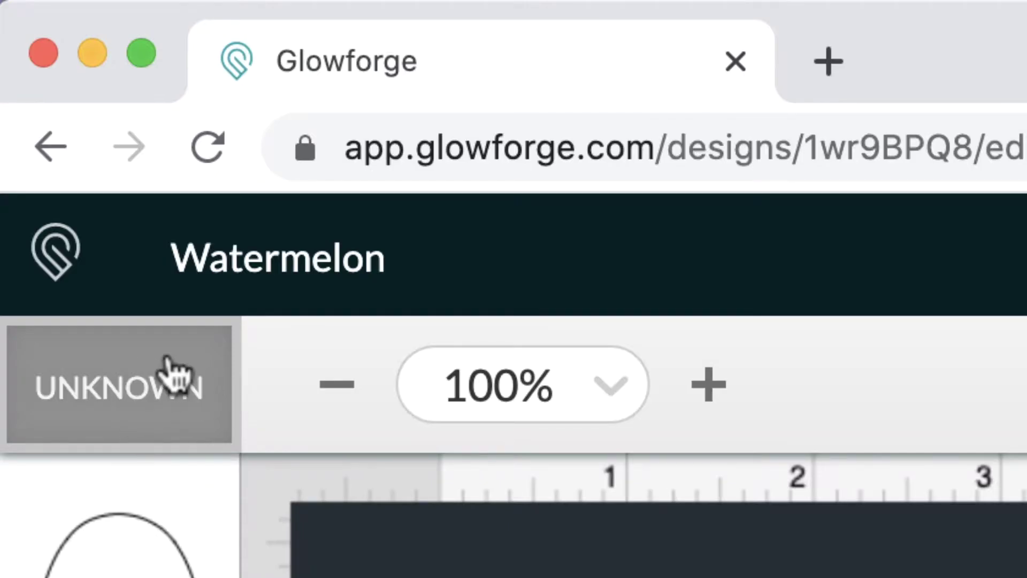
Set the design's material to Thin Maple Veneer
click(170, 369)
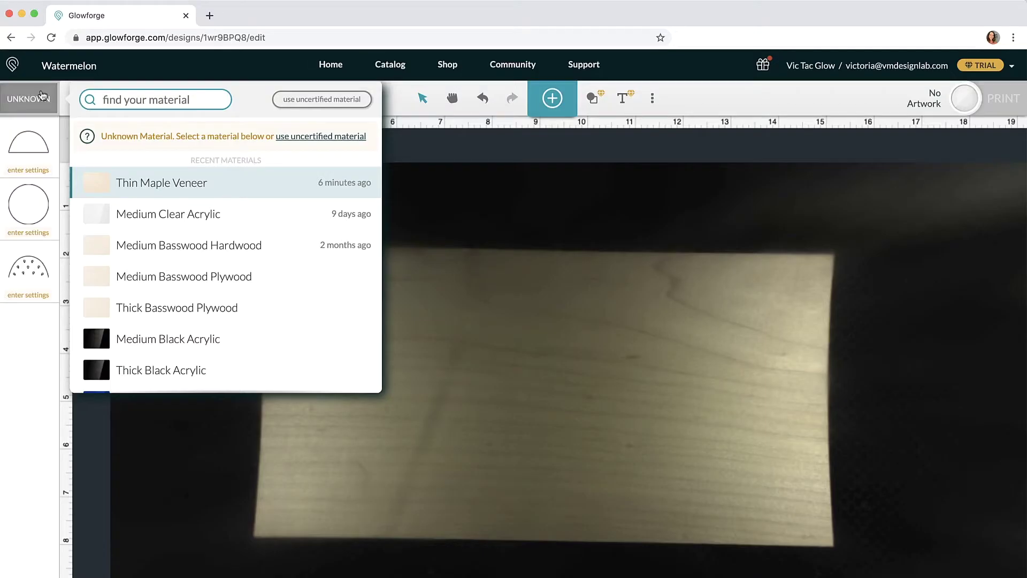
mouse_move(156, 186)
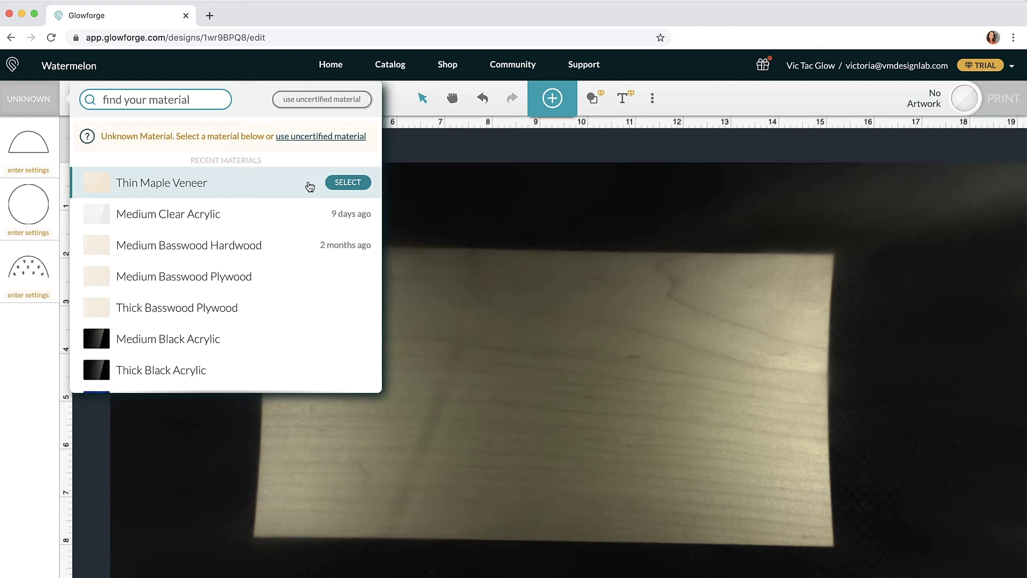
click(347, 182)
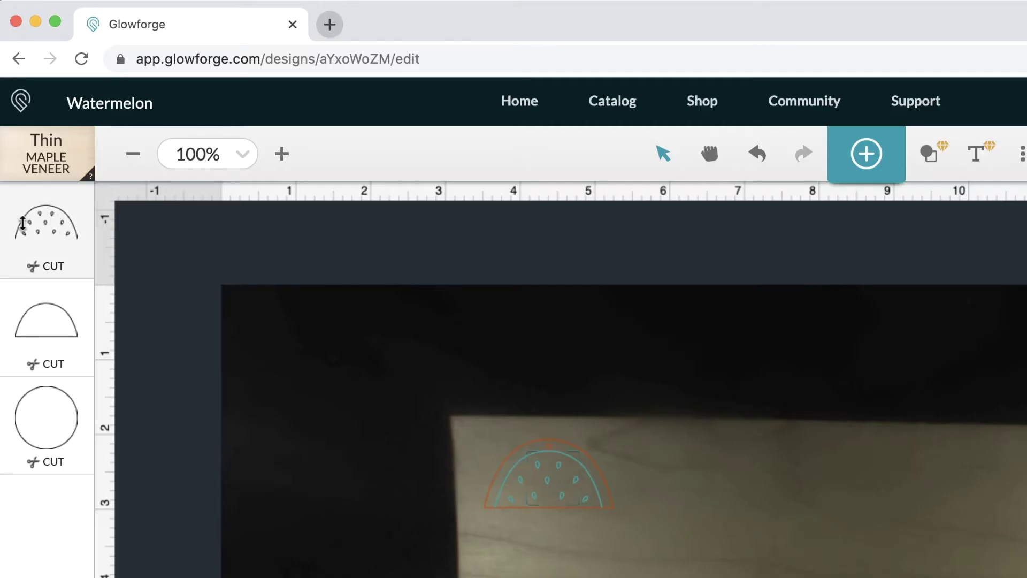
Assign the custom Medium - Score setting to the seeds and inner arc, and review its speed, power and passes
click(56, 221)
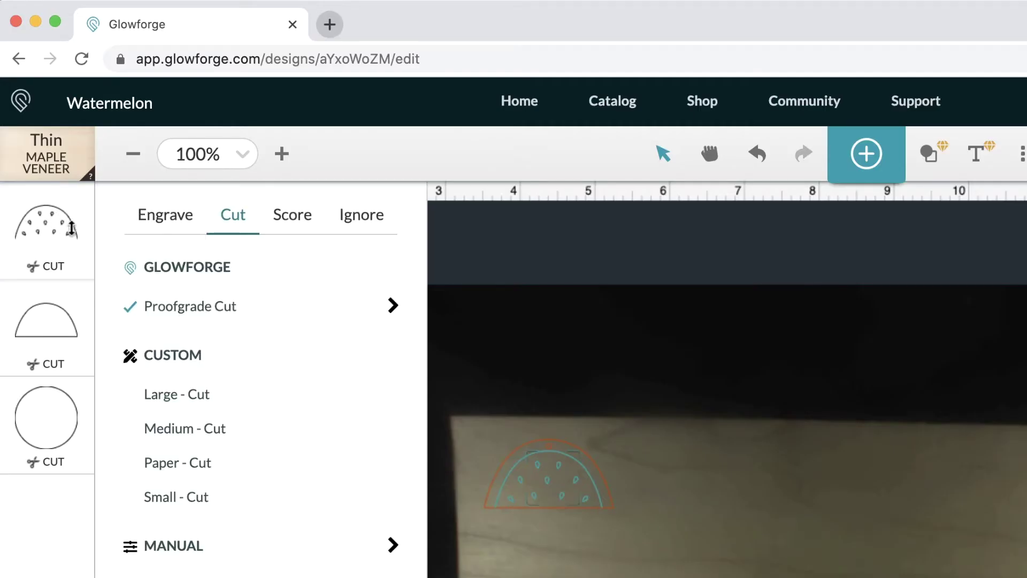
click(281, 226)
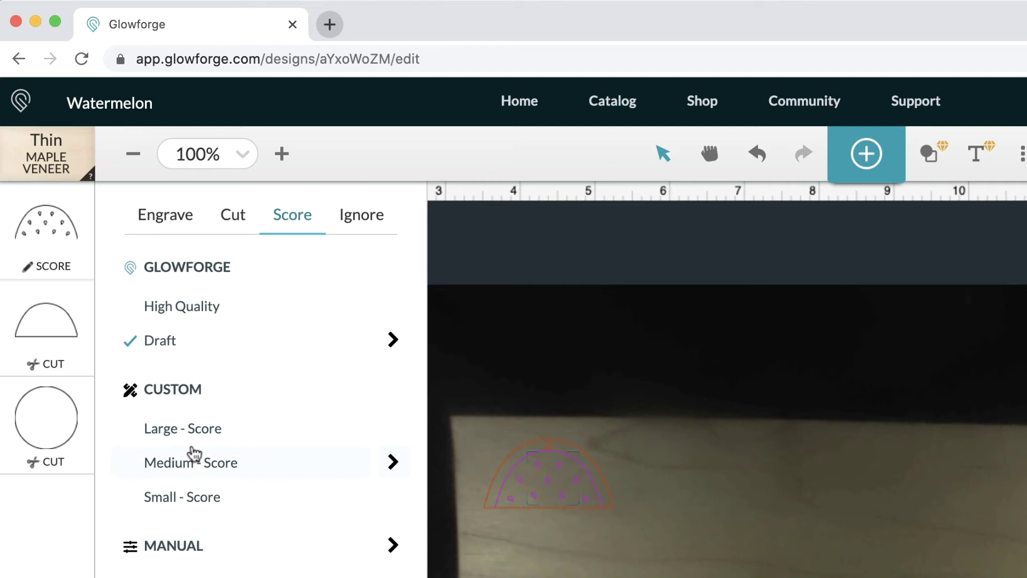
click(199, 467)
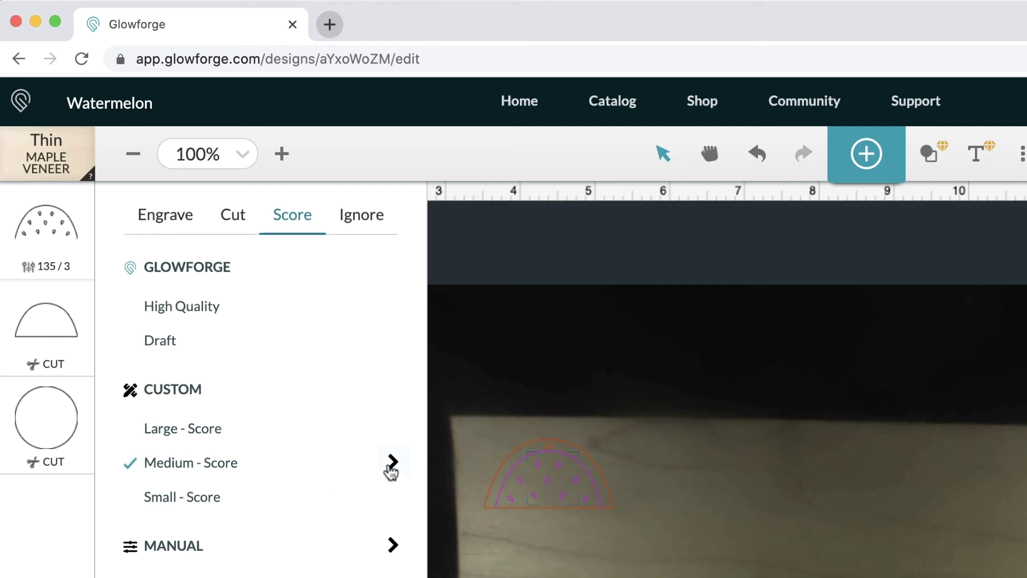
click(391, 471)
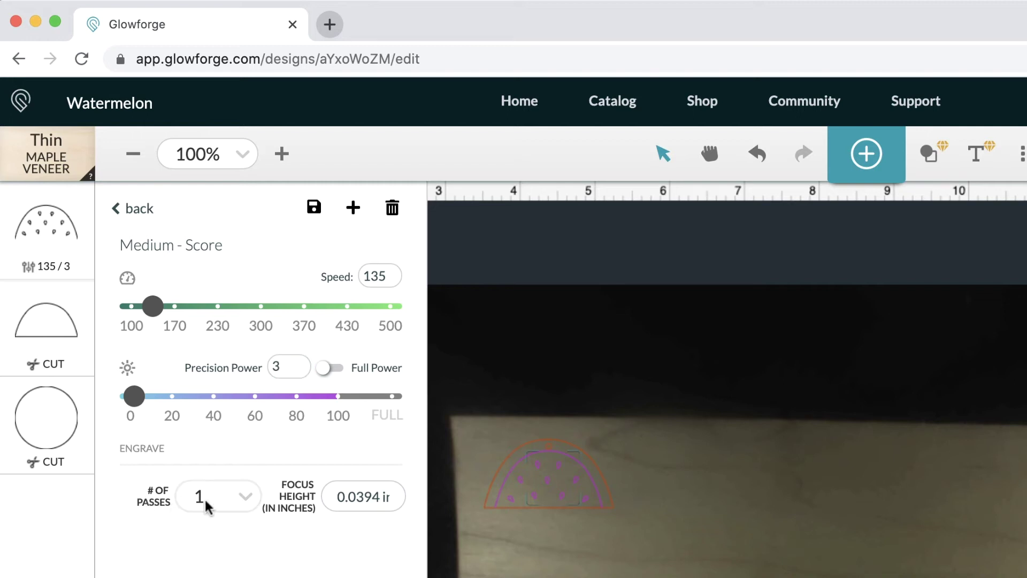
click(133, 210)
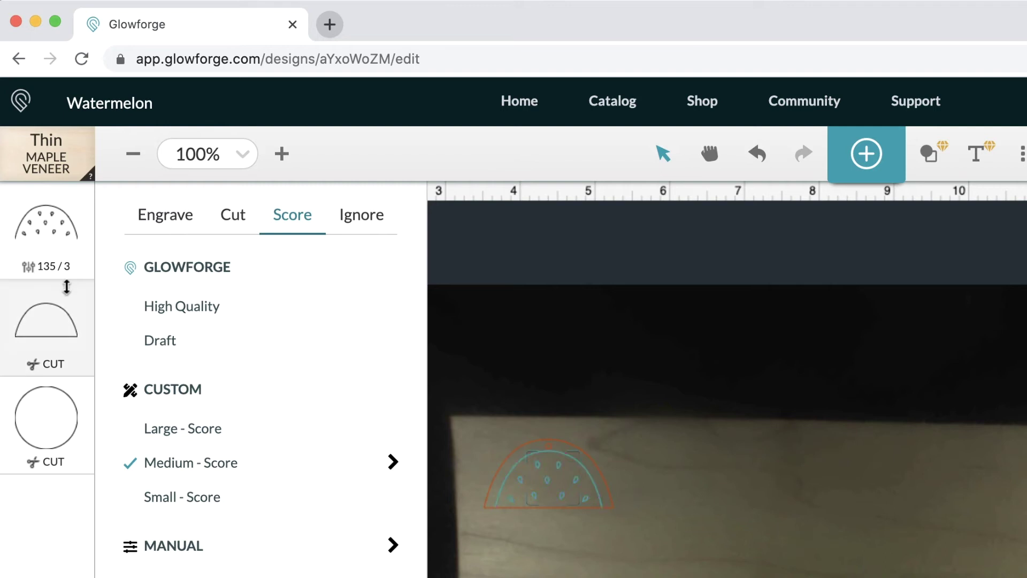
Assign the custom Medium - Cut setting to the watermelon's outer outline, and review its speed, power and passes
click(47, 314)
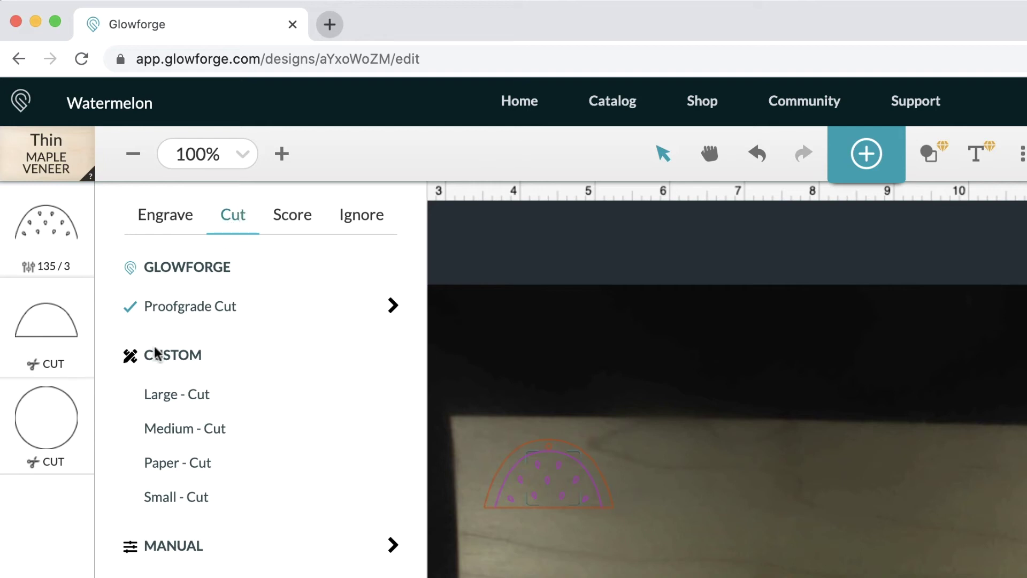
click(183, 430)
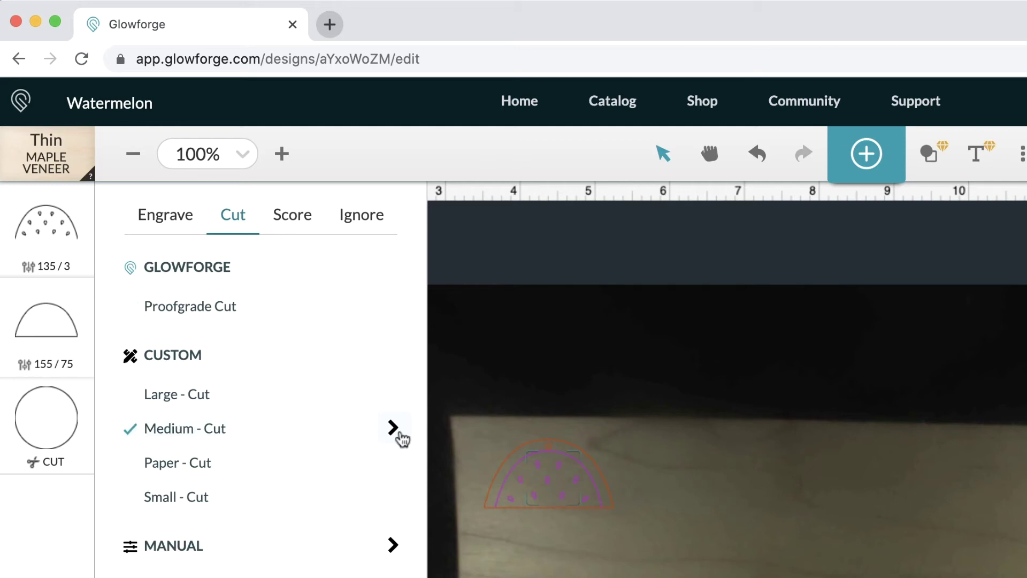
click(394, 428)
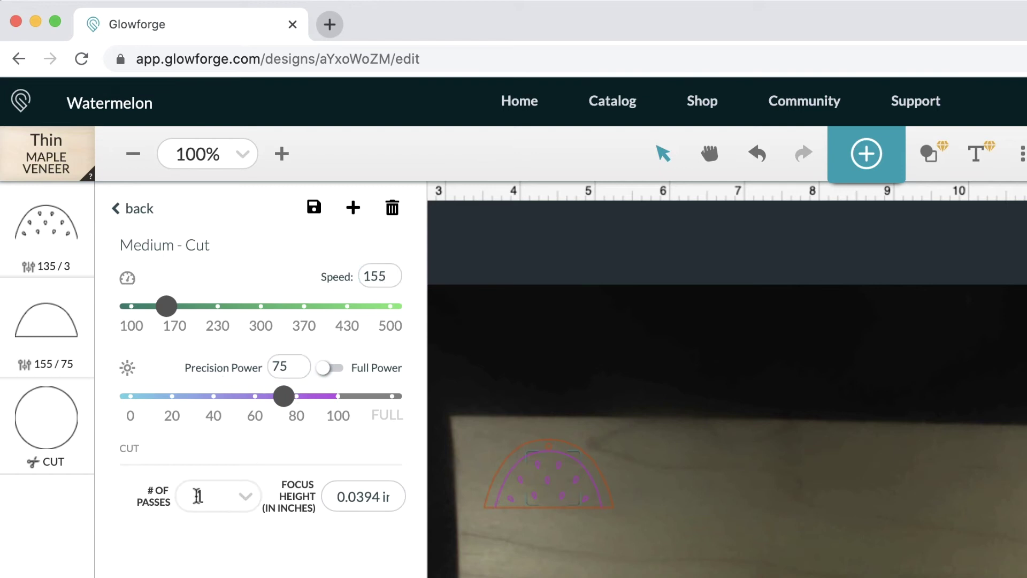
click(132, 209)
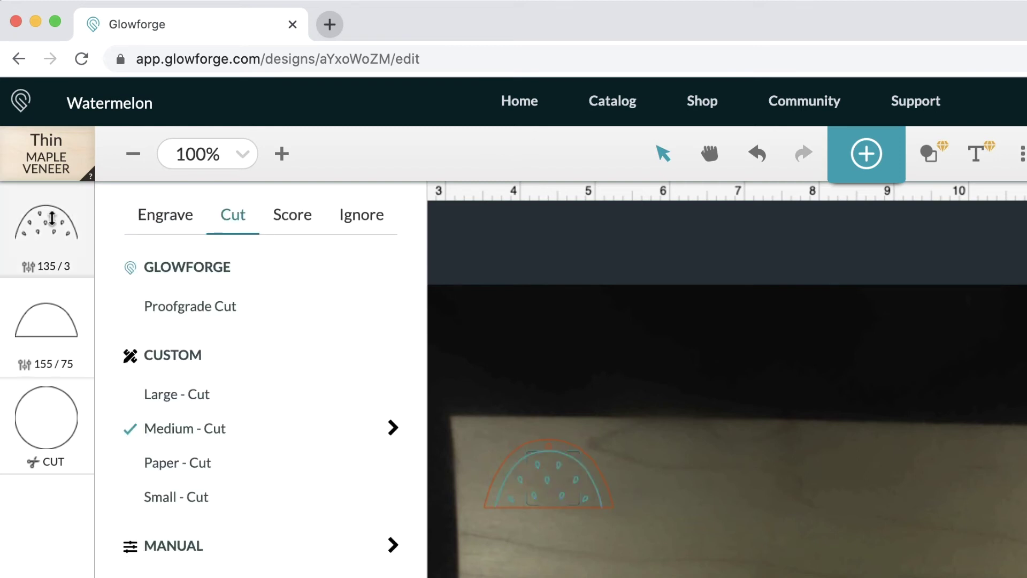
Assign the custom Medium - Cut setting to the small hanging hole near the top of the watermelon
click(55, 412)
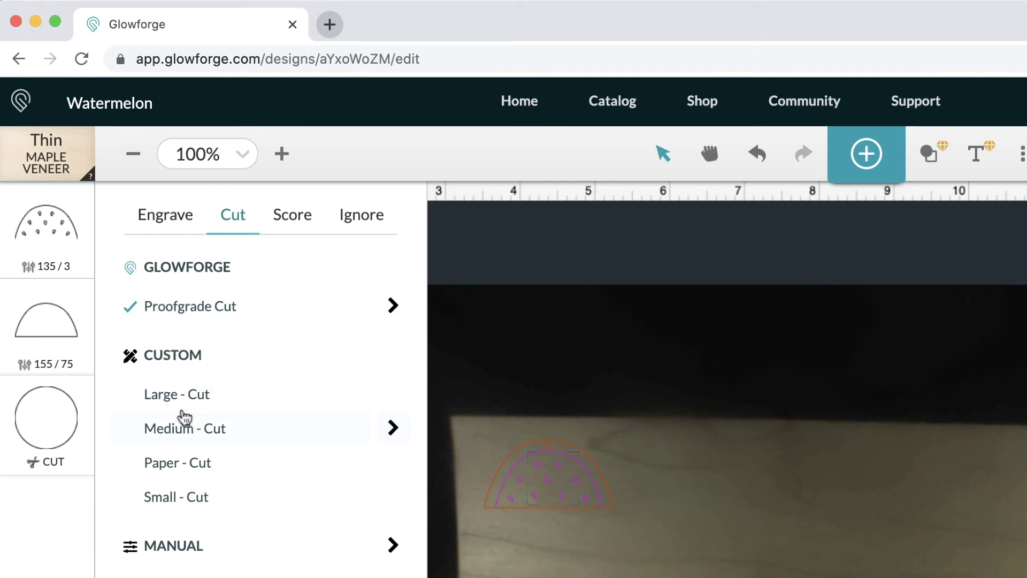
click(184, 430)
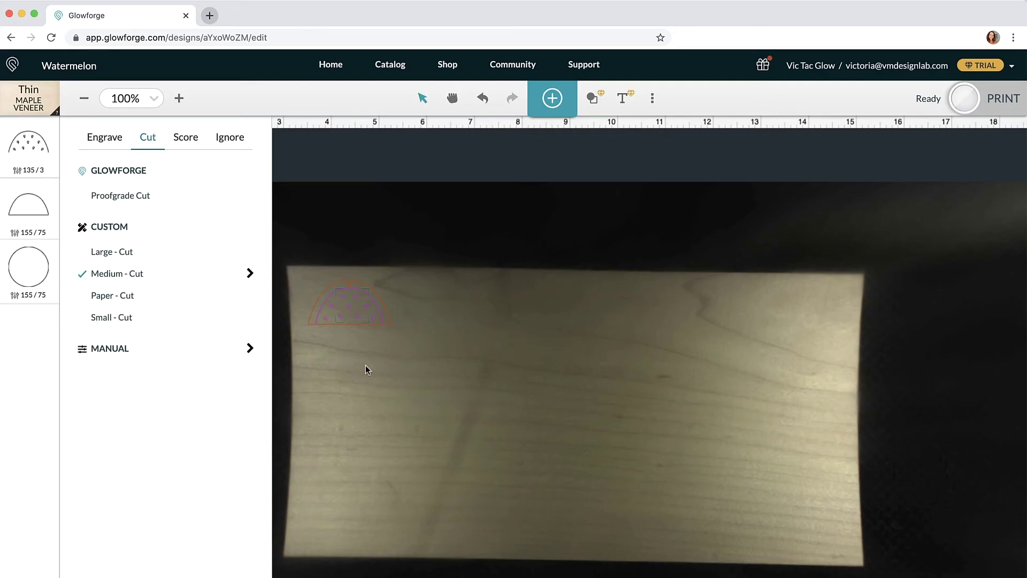
click(537, 379)
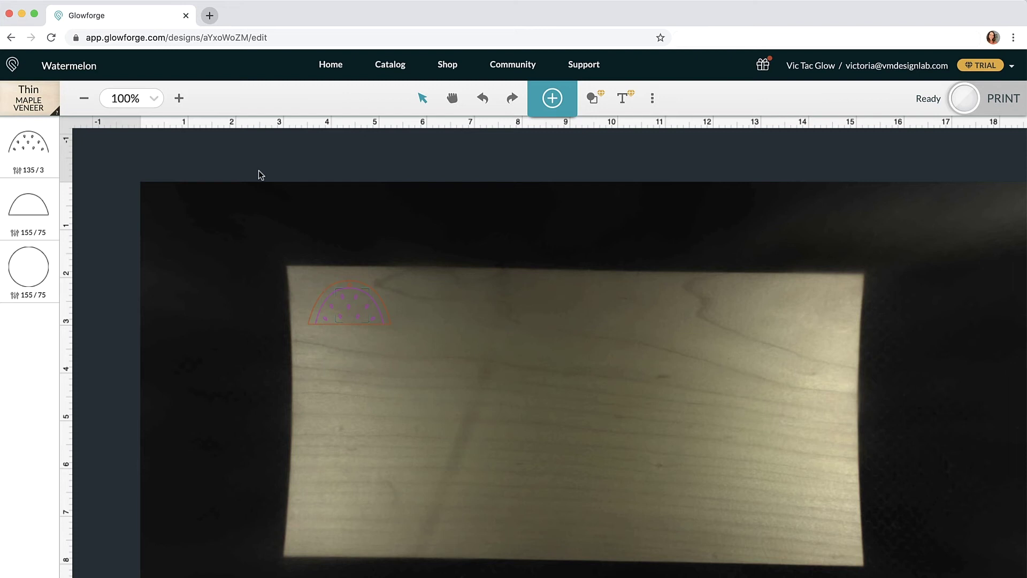
Duplicate the entire watermelon design and place the copy beside the original, level with it on its right, on the wood sheet
drag(281, 262, 460, 396)
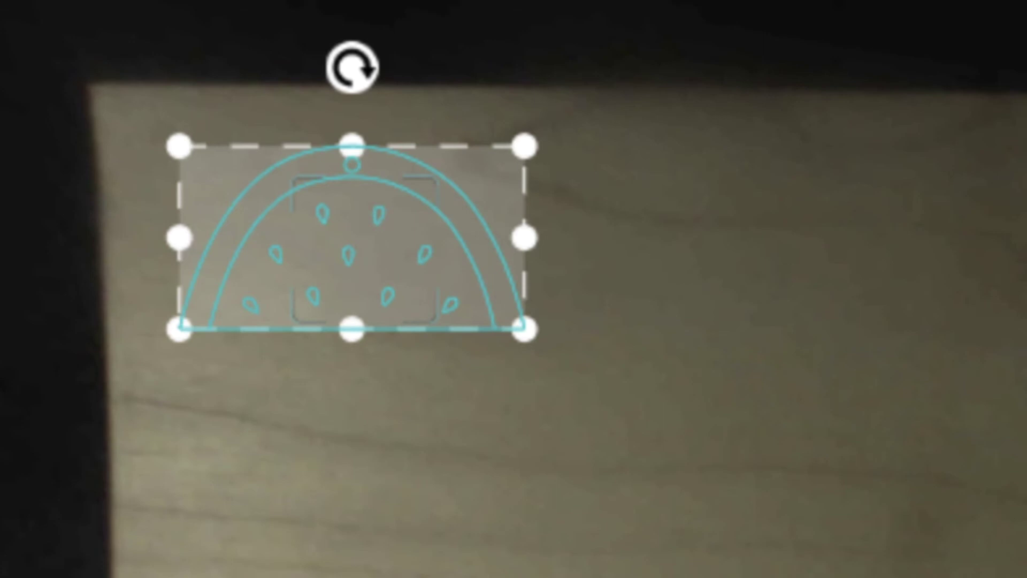
key(ctrl+d)
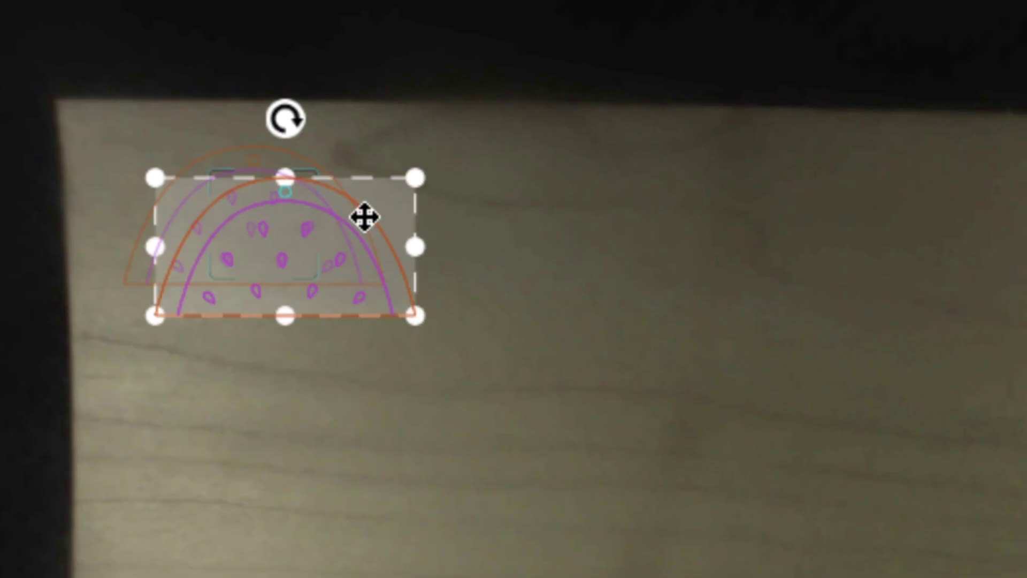
drag(364, 216, 611, 187)
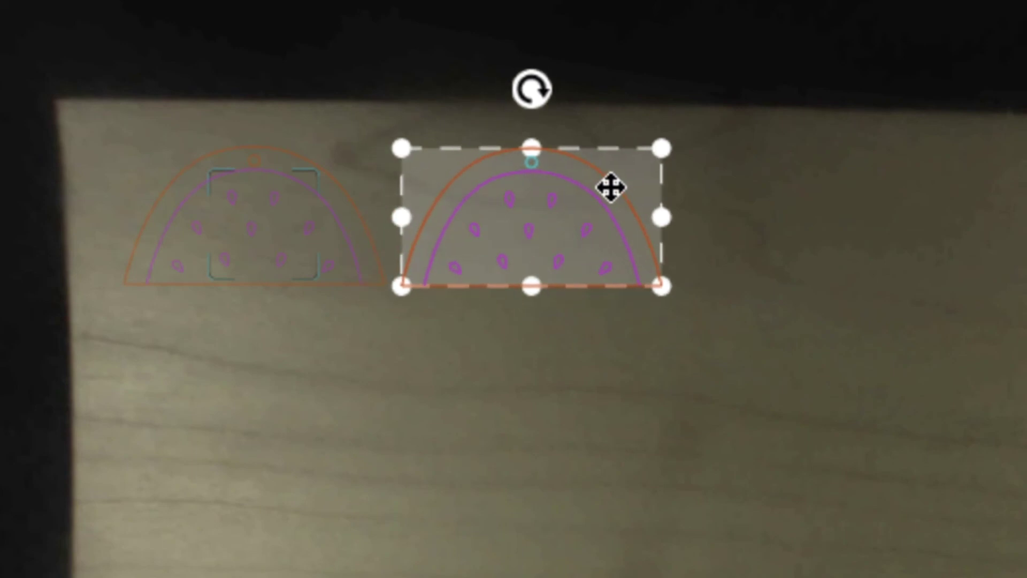
click(695, 267)
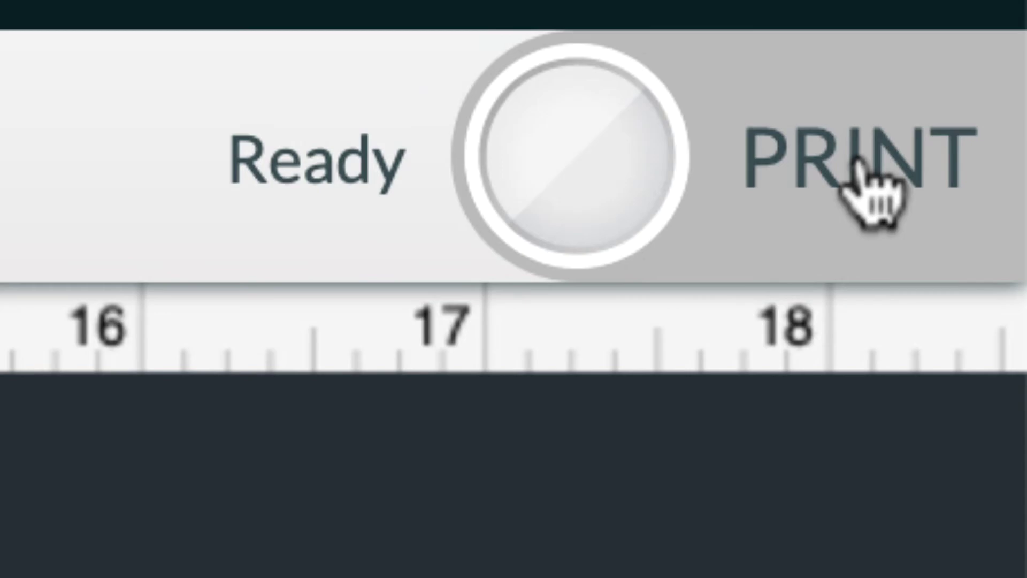
Send the two-watermelon layout to print
click(1005, 103)
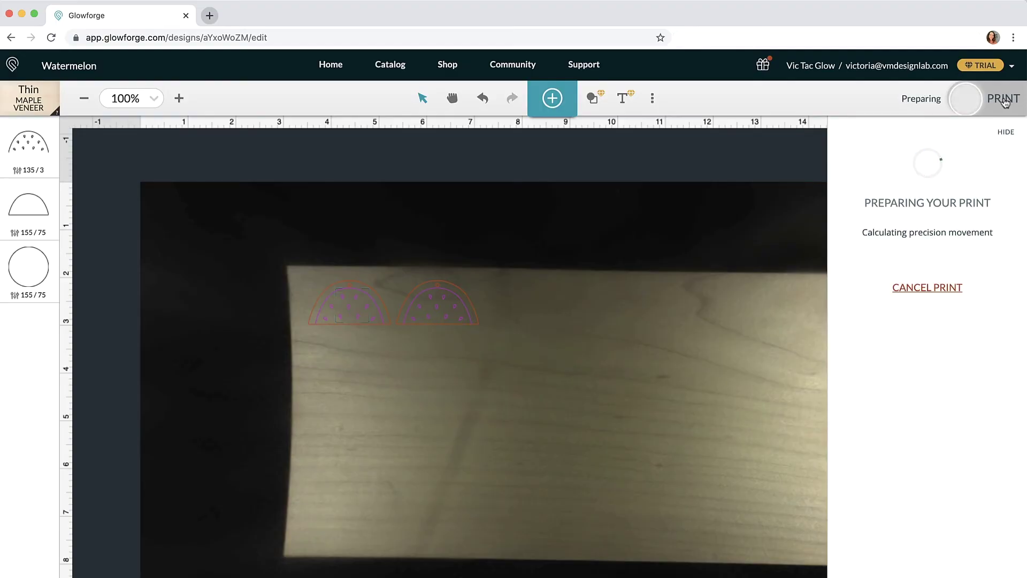